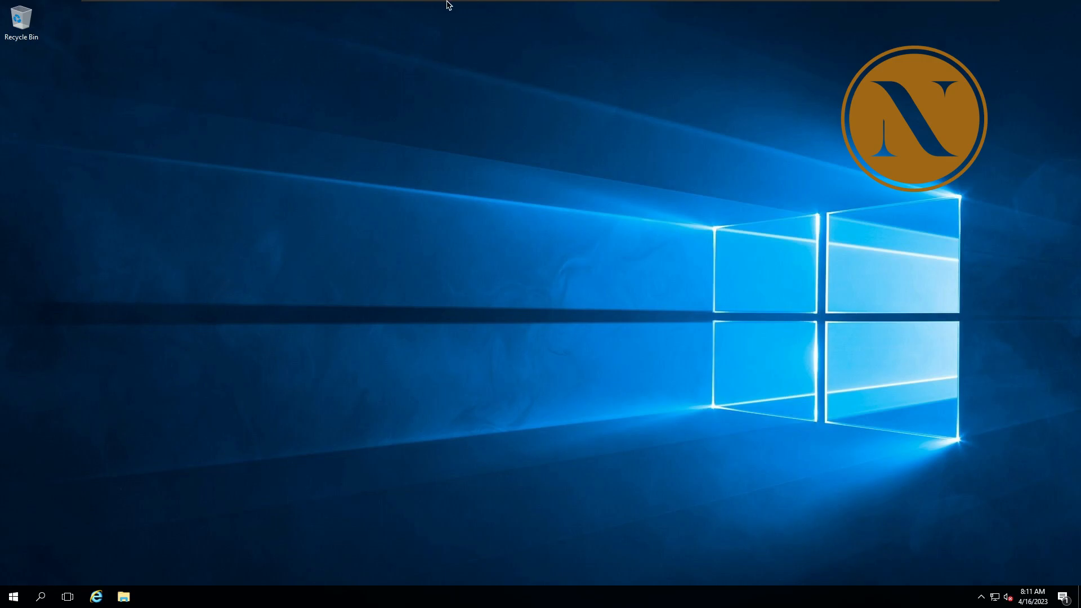
Step: Open Server Manager and display the local server's properties
mouse_move(448, 3)
click(14, 596)
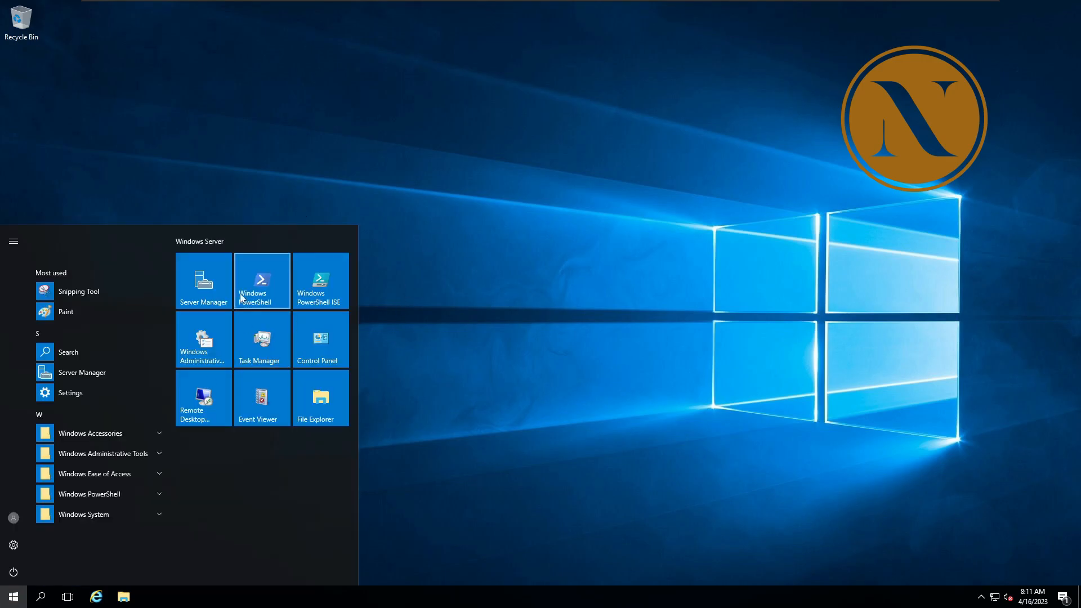
click(211, 290)
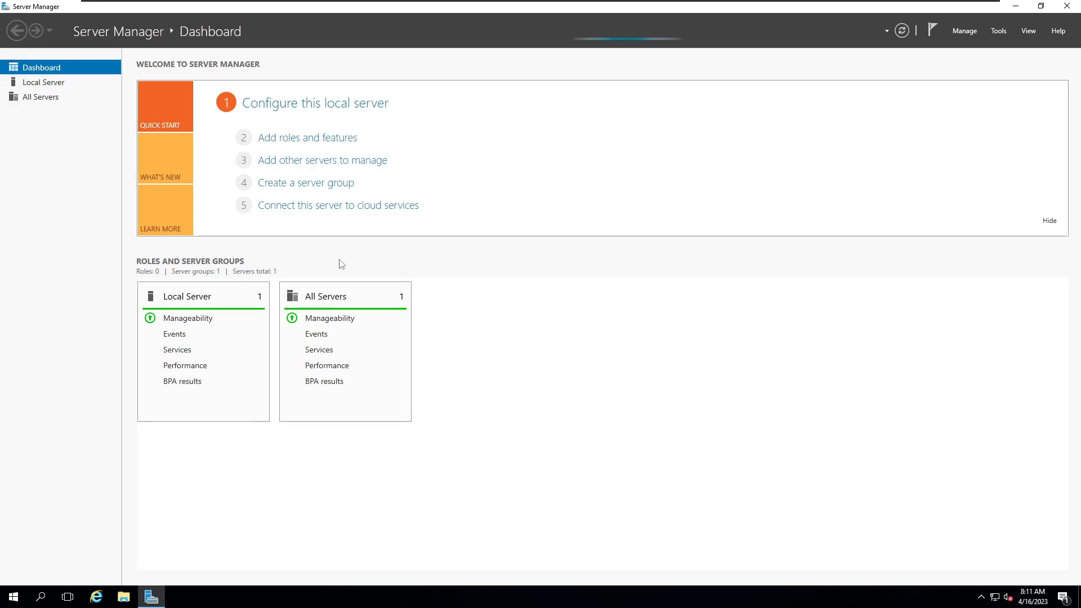
click(58, 83)
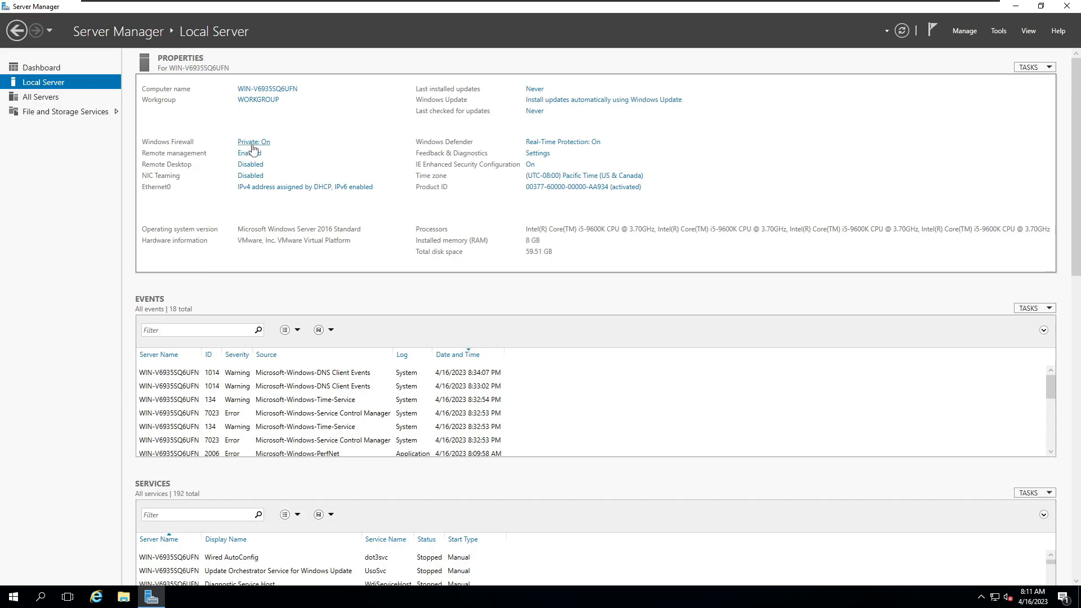
Step: Turn off Windows Firewall for both private and public networks
click(253, 146)
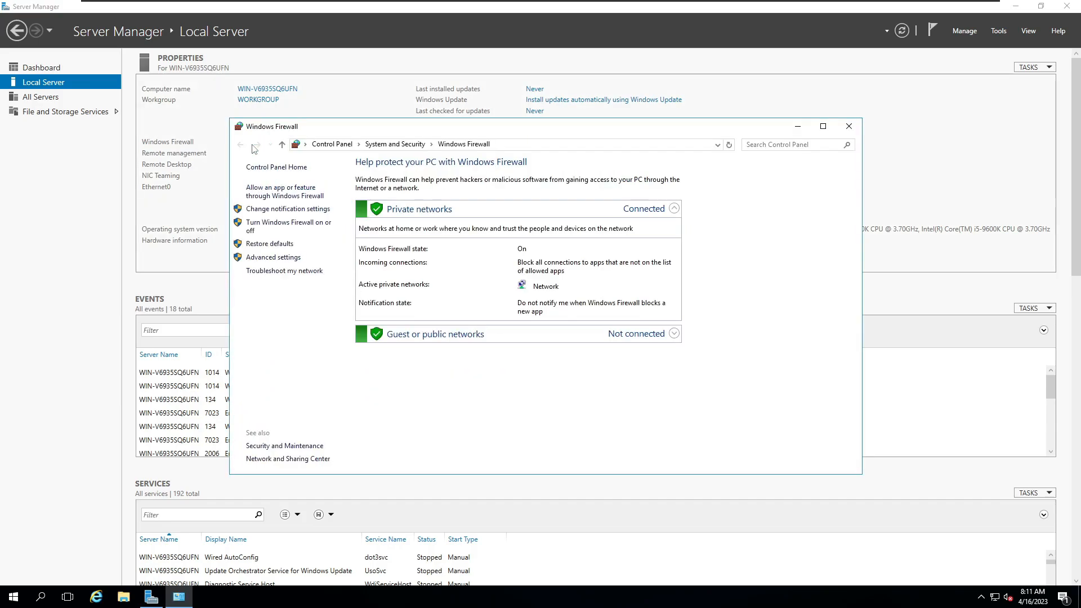
click(284, 228)
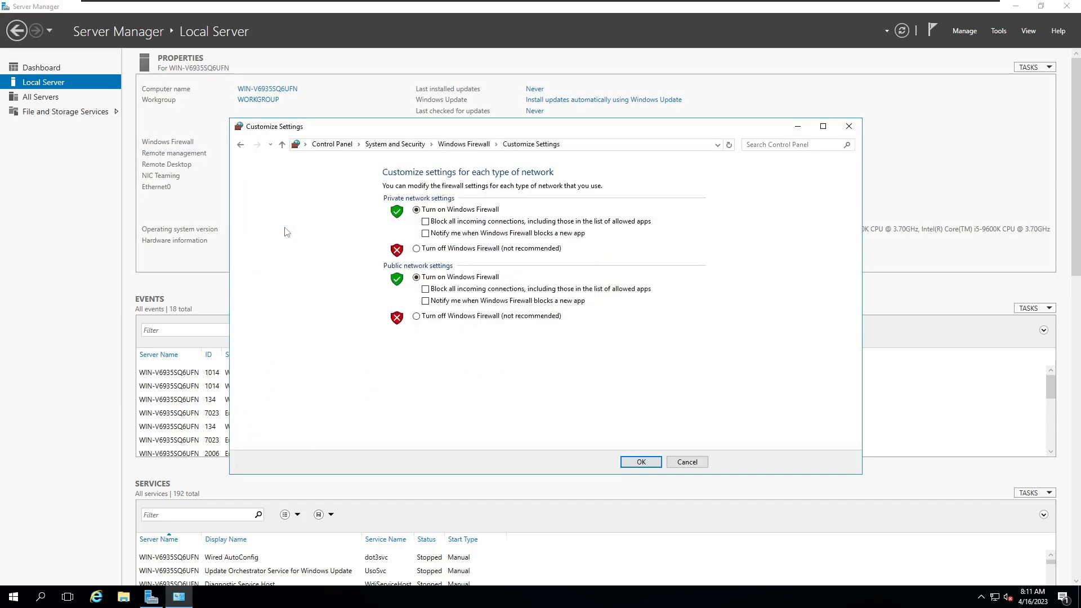
click(442, 248)
click(462, 315)
click(641, 461)
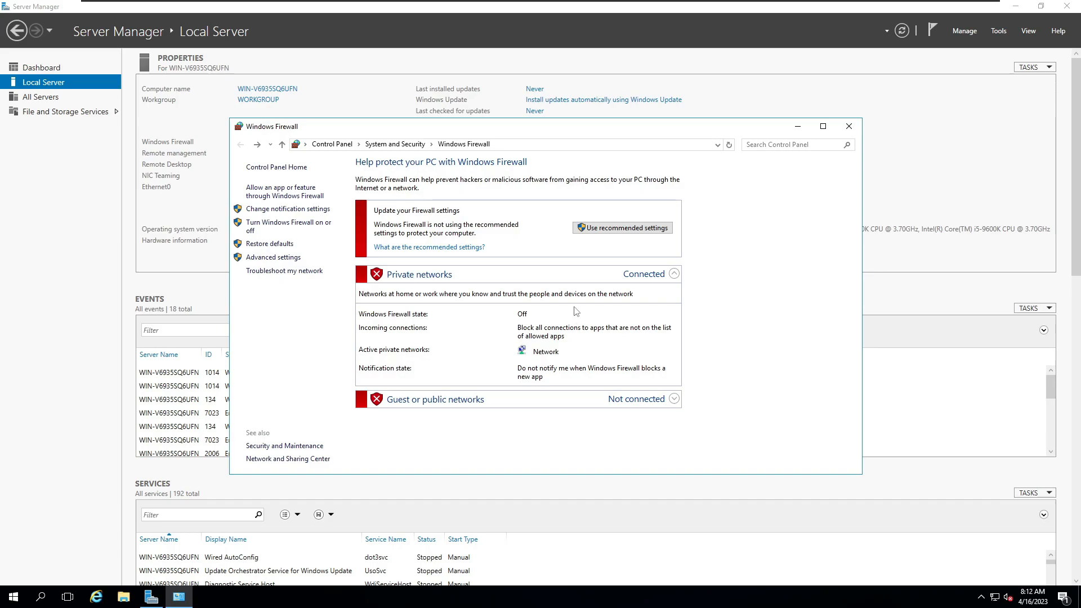
click(849, 126)
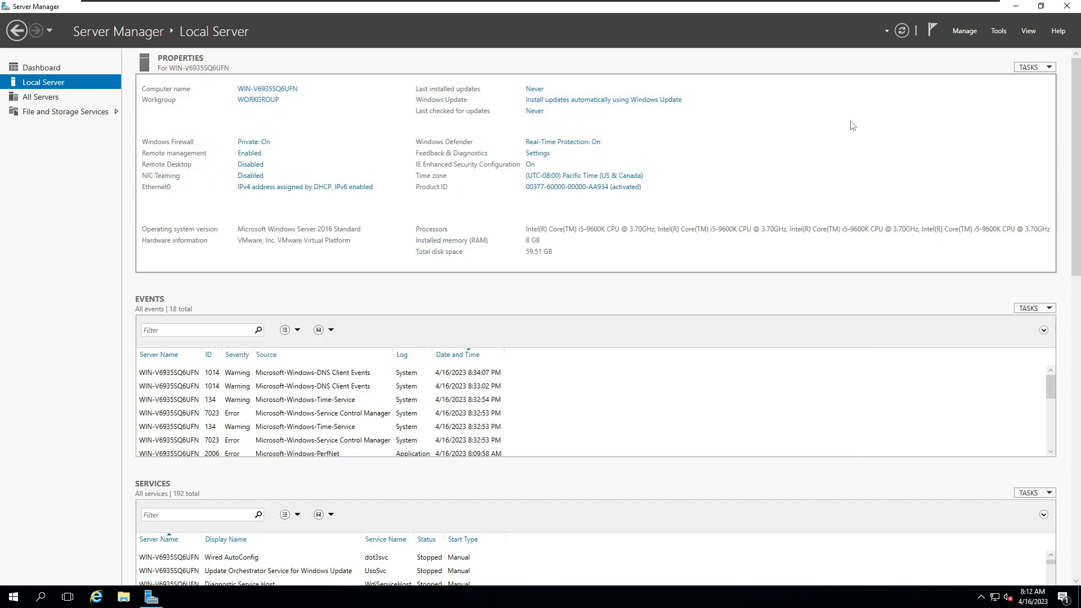
Step: Allow Remote Desktop connections to this computer without requiring Network Level Authentication, and apply the change
click(257, 168)
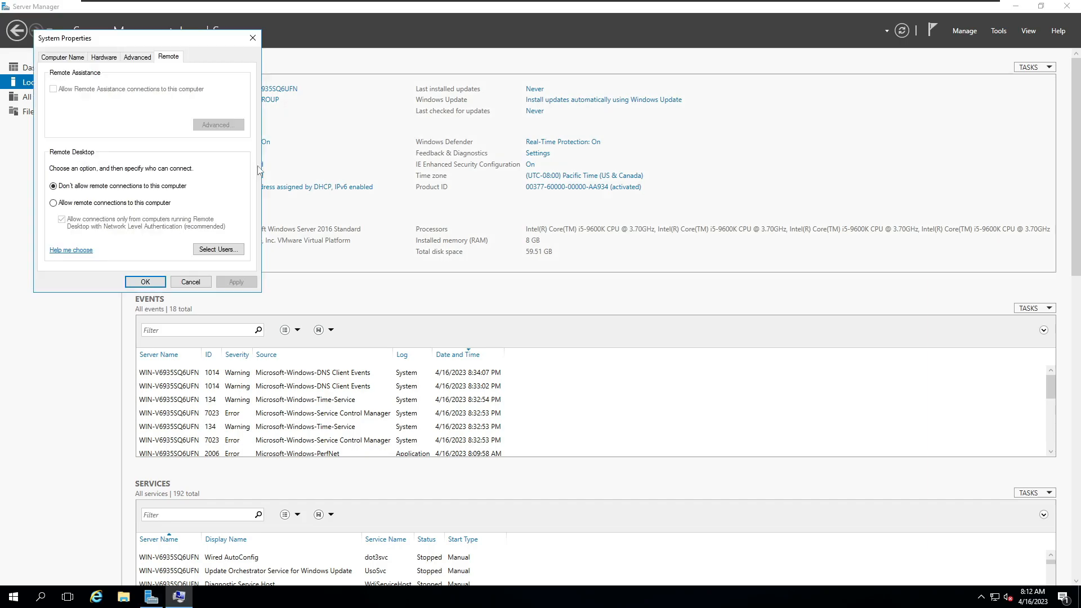
click(82, 206)
click(159, 165)
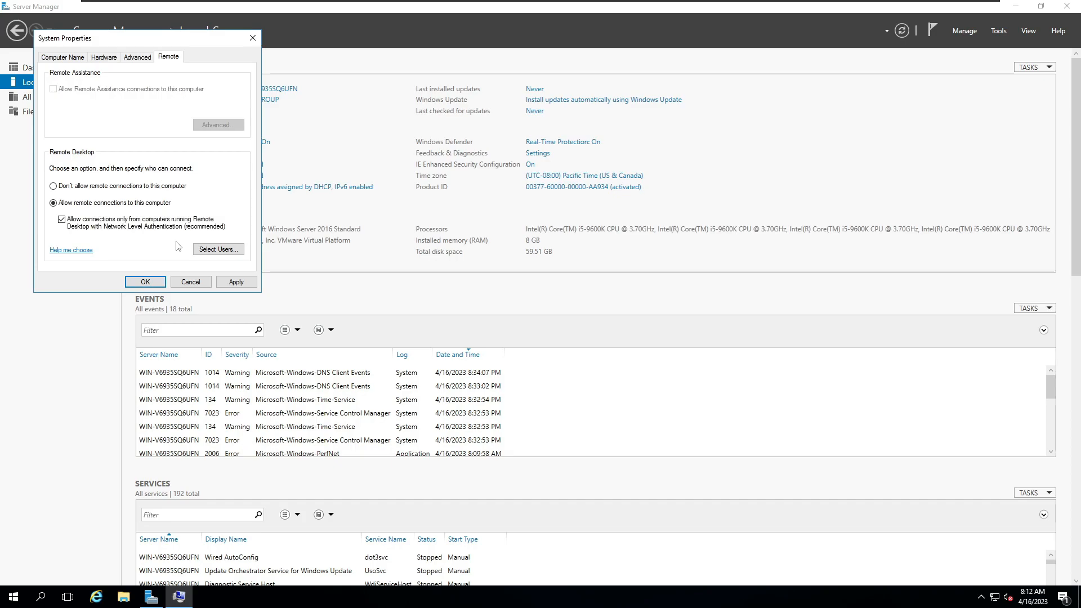
click(62, 220)
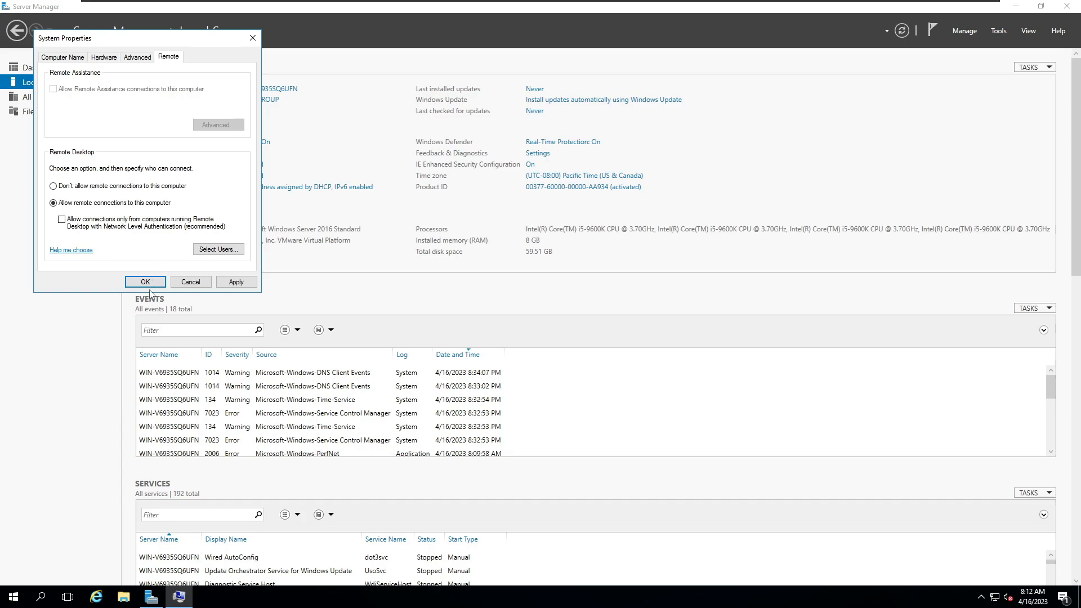
click(234, 281)
click(190, 282)
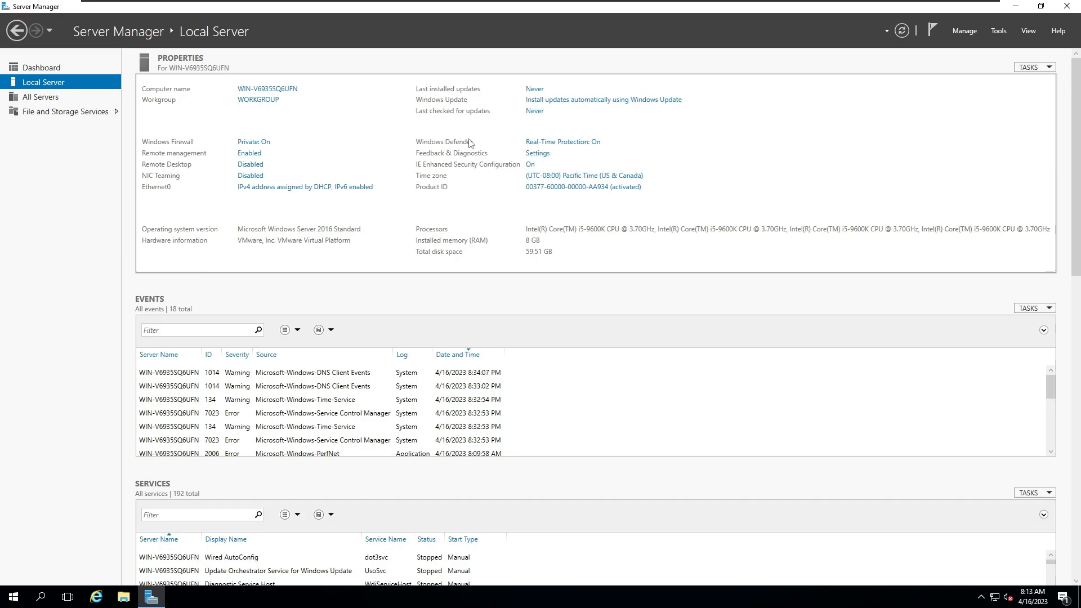
Step: View the Windows Defender settings and turn off Internet Explorer Enhanced Security Configuration for both Administrators and Users
click(561, 143)
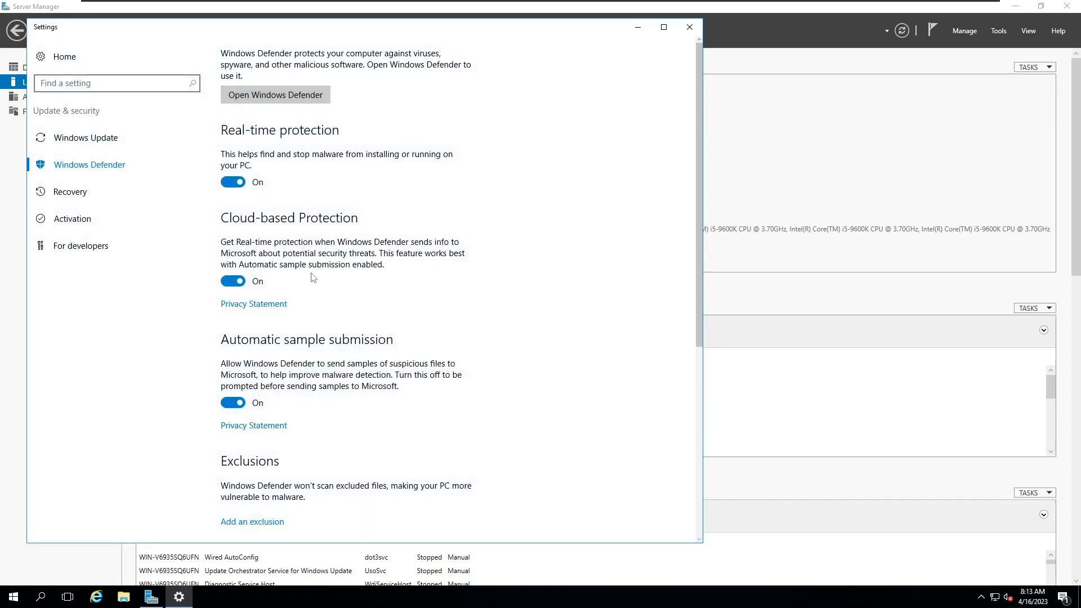
click(689, 27)
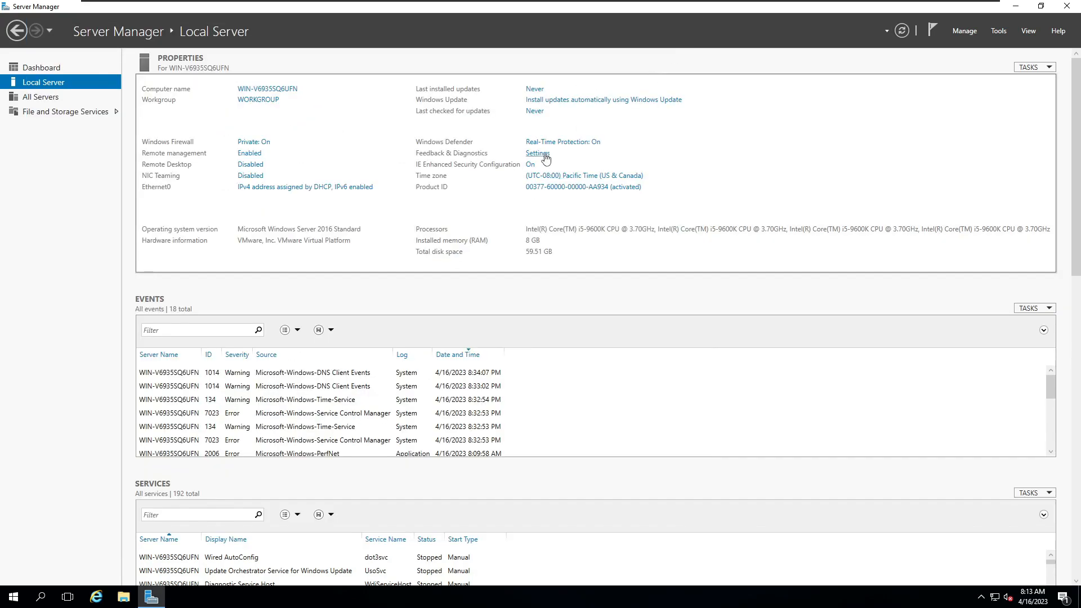
click(530, 164)
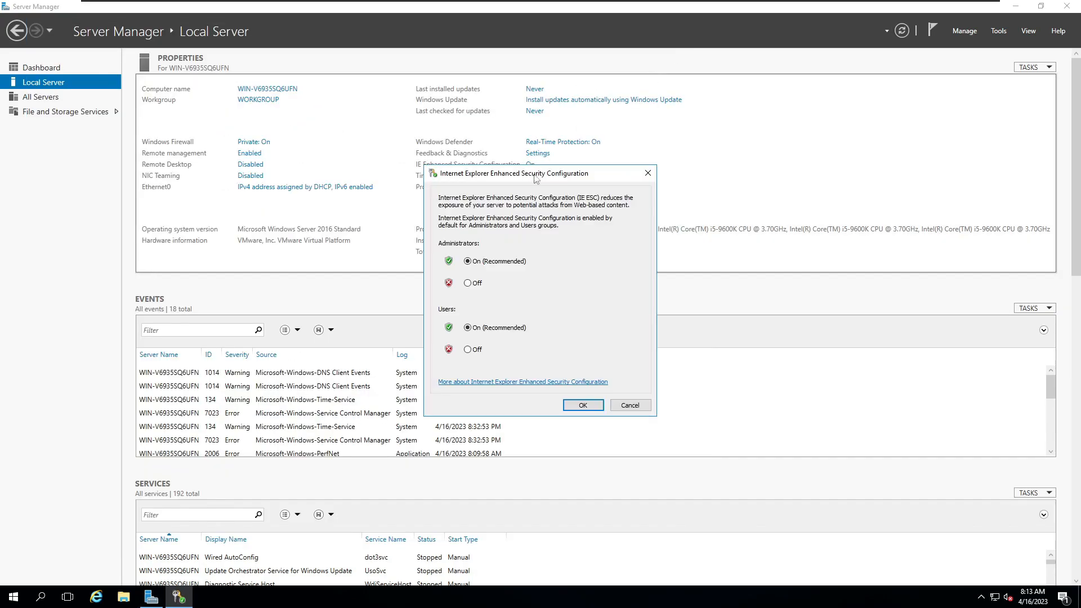
click(475, 285)
click(477, 350)
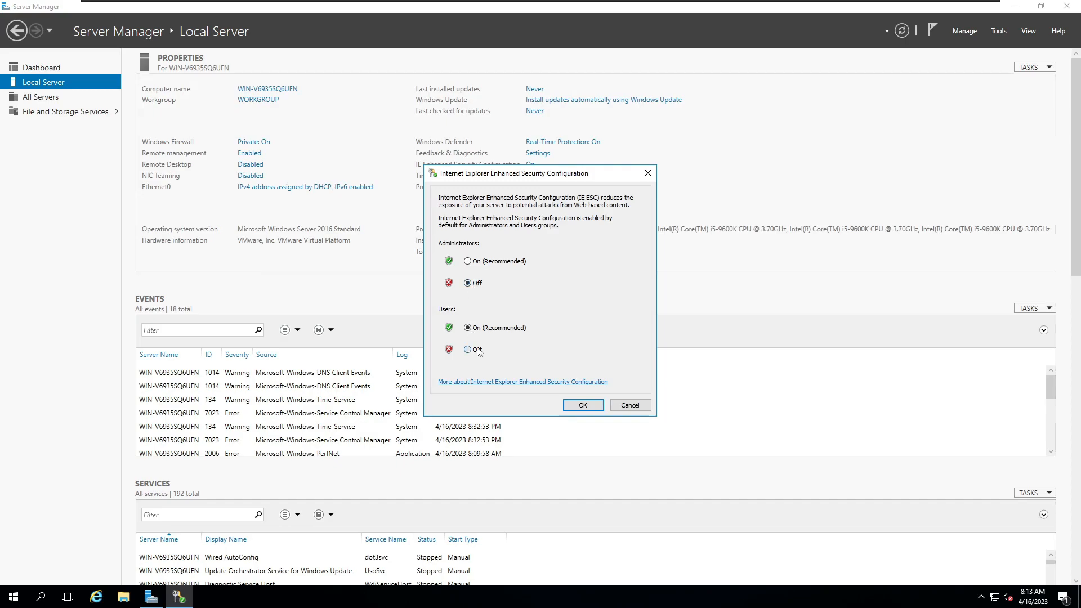
click(582, 406)
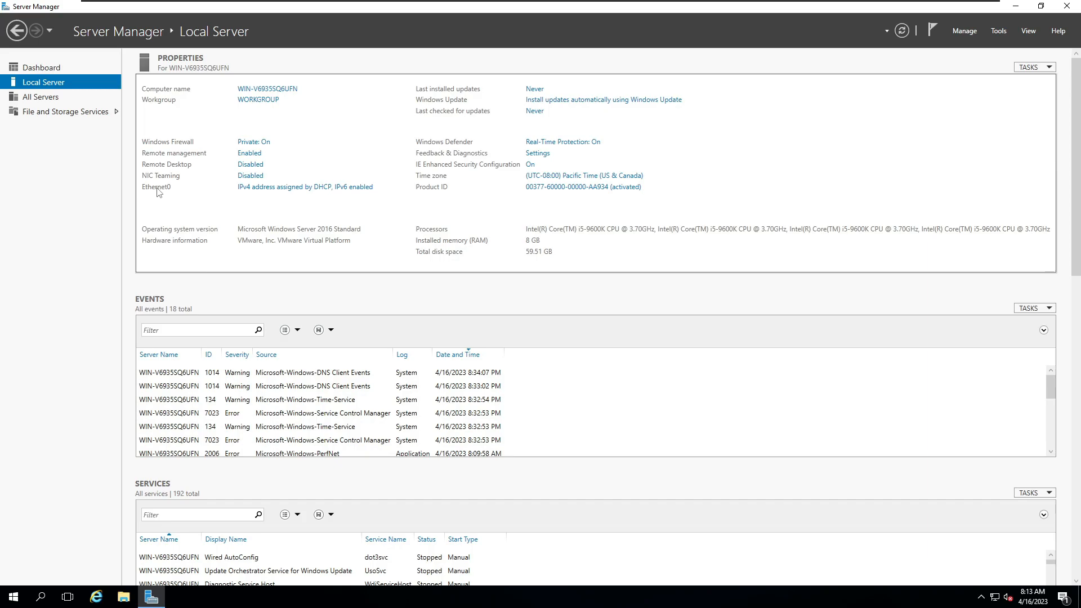
Step: Examine the Ethernet0 connection details for its IPv4 address, subnet mask, default gateway and DNS server
click(306, 195)
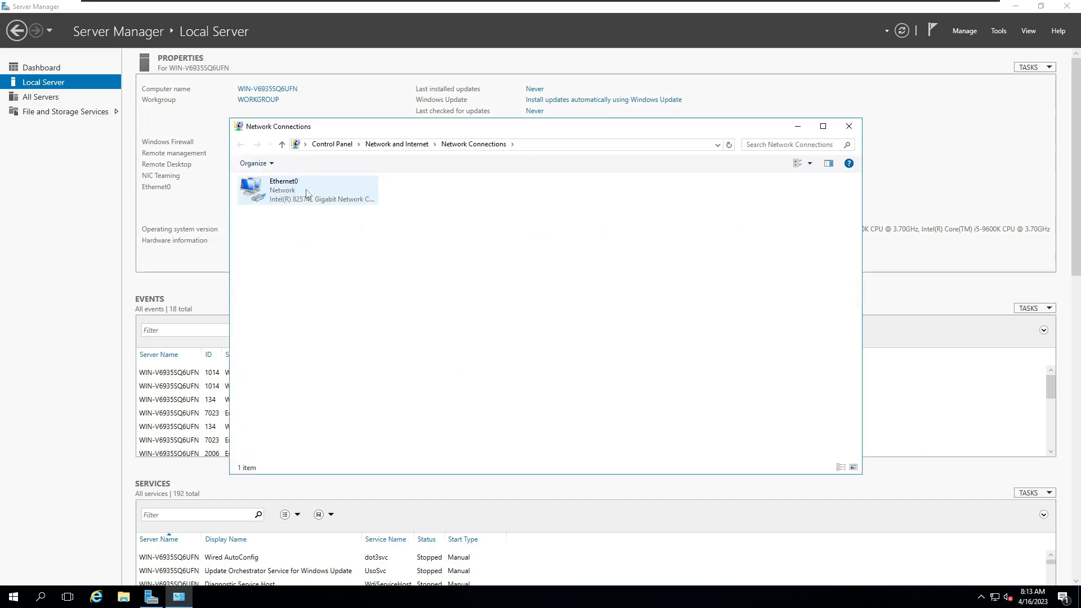
right_click(306, 194)
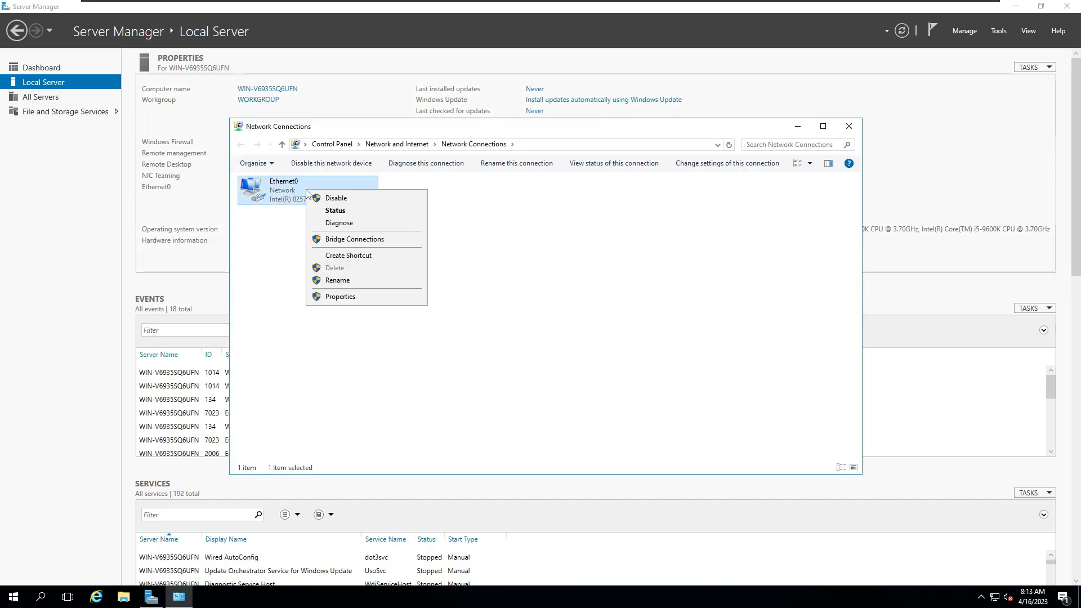
click(349, 217)
click(472, 292)
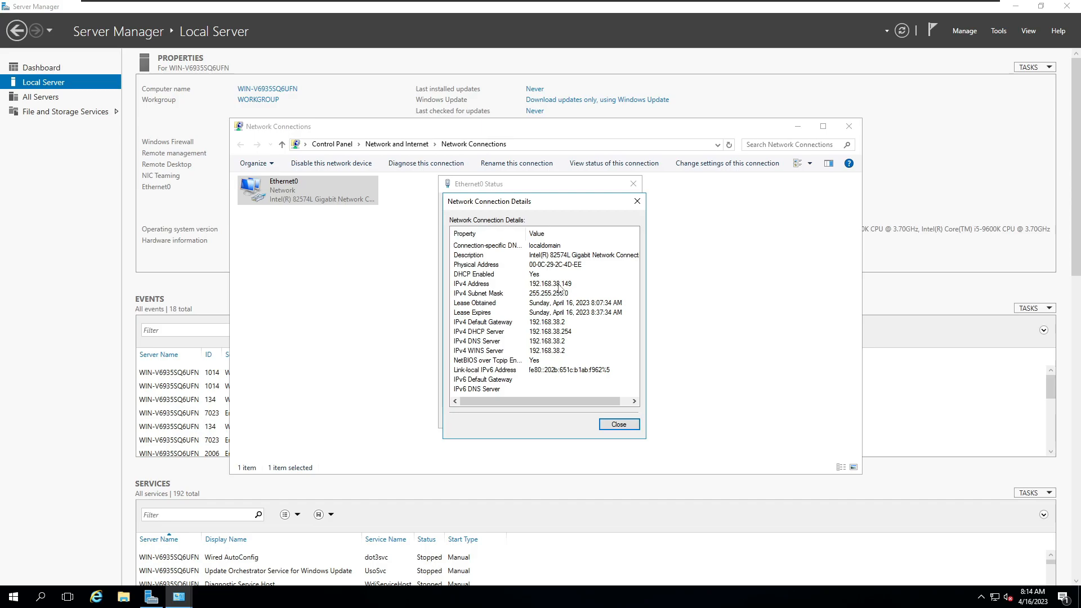
click(618, 425)
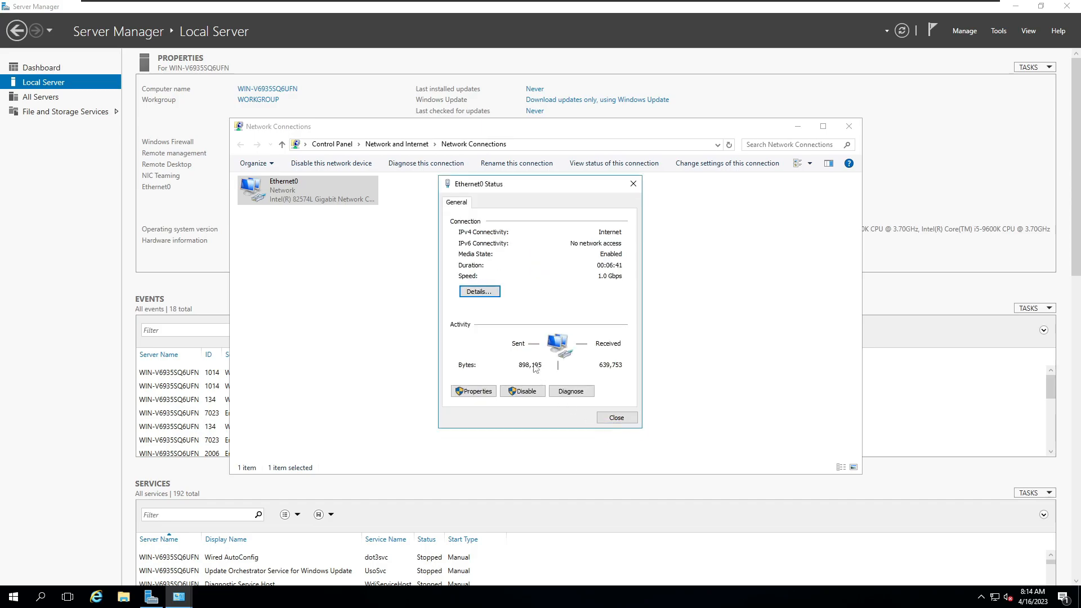
Step: Switch Ethernet0's IPv4 settings to the static address 192.168.38.150 with subnet mask 255.255.255.0
click(485, 396)
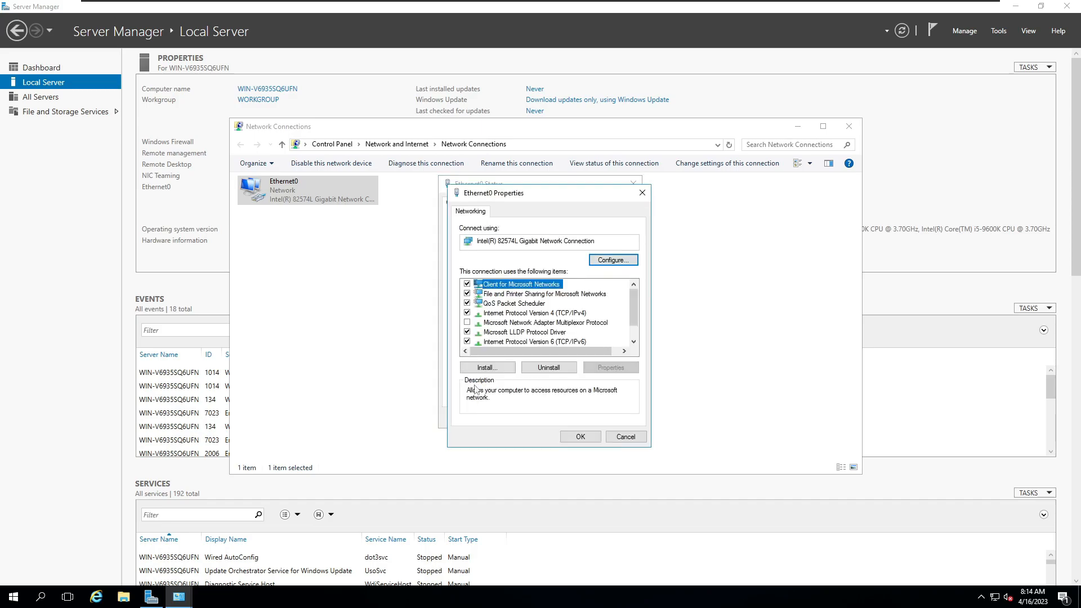
double_click(526, 315)
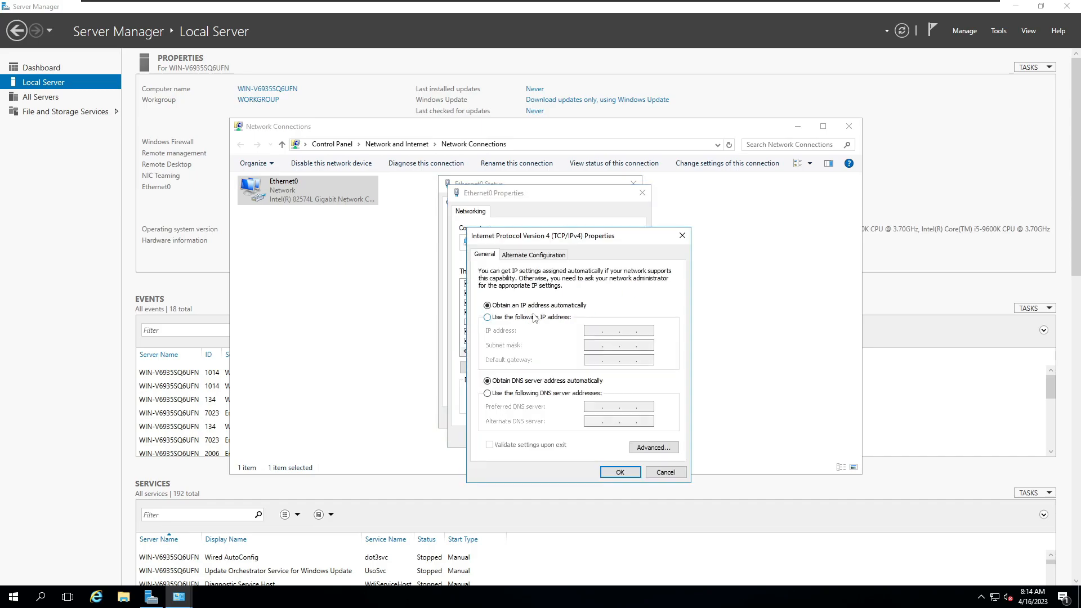
click(527, 318)
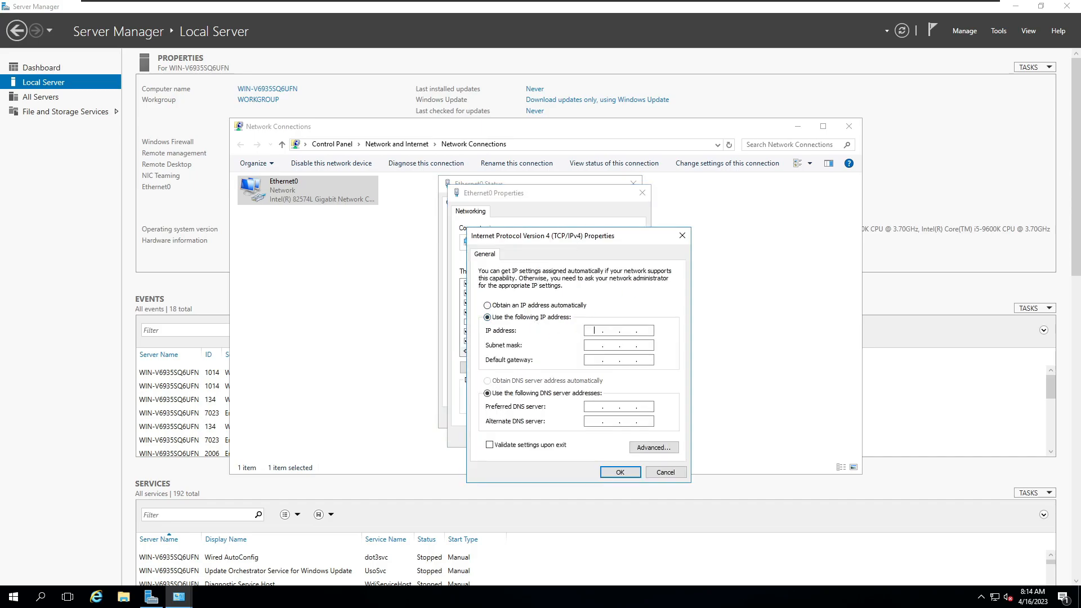
text(192)
text(168)
text(38.14)
text(0)
key(Tab)
key(Tab)
Step: Set the default gateway to 192.168.38.2 and the DNS servers to 8.8.8.8 and 8.8.4.4, and save the Ethernet0 configuration
text(192 . 168 . 38 .)
click(621, 474)
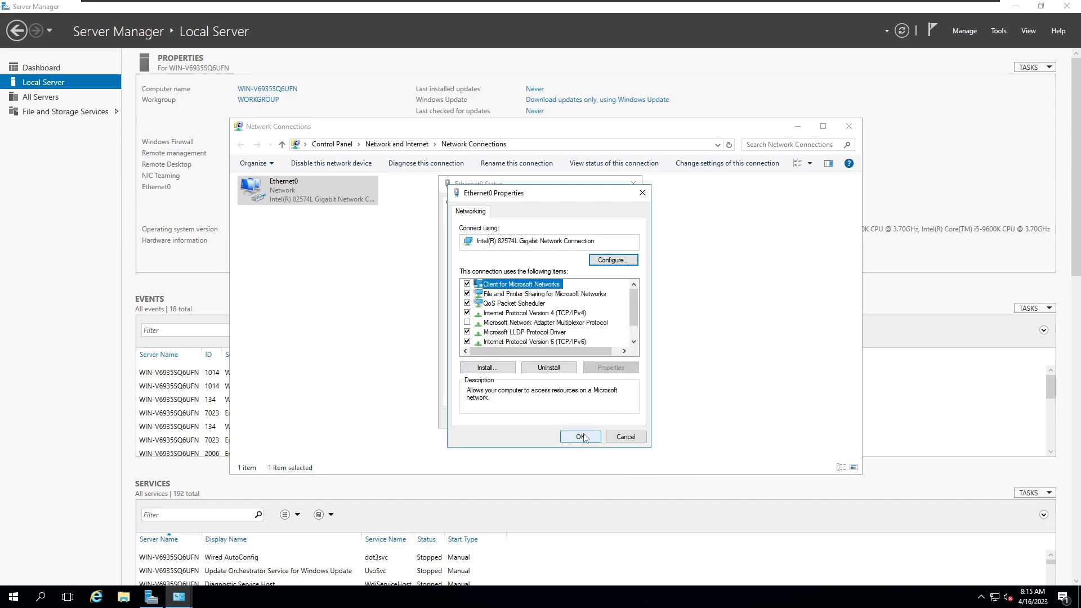
click(583, 437)
click(617, 418)
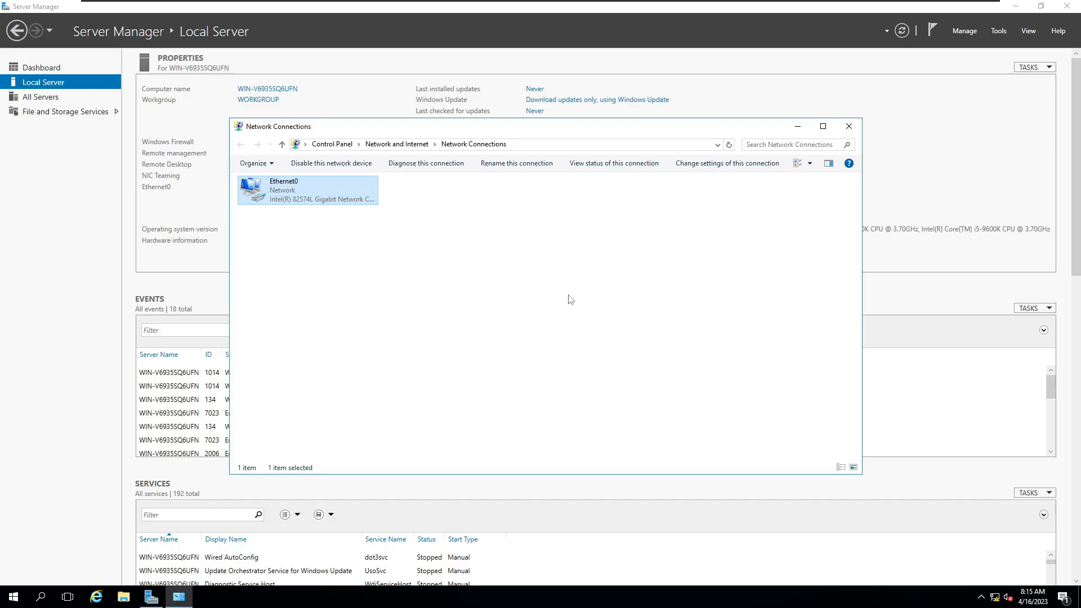
click(800, 127)
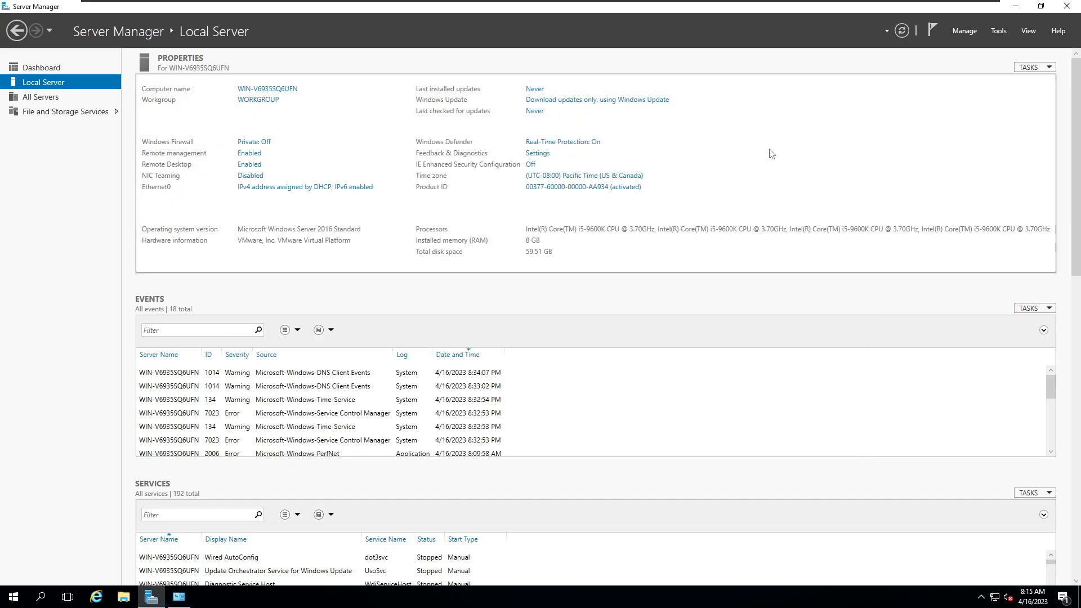
Step: Start the Add Roles and Features wizard and proceed to role selection with a role-based installation on the local server
click(964, 29)
click(999, 47)
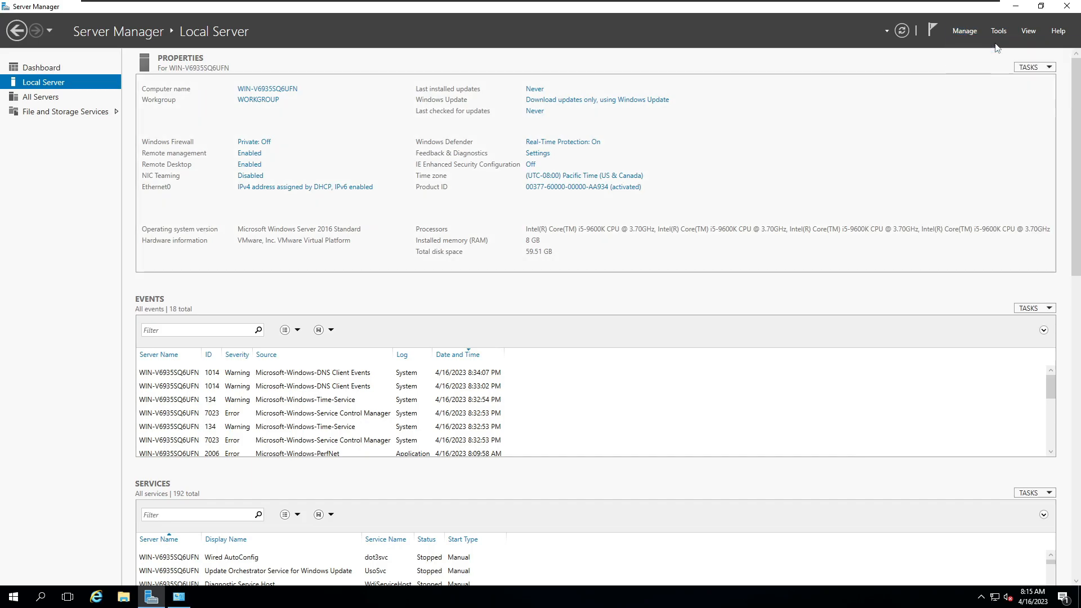
click(409, 407)
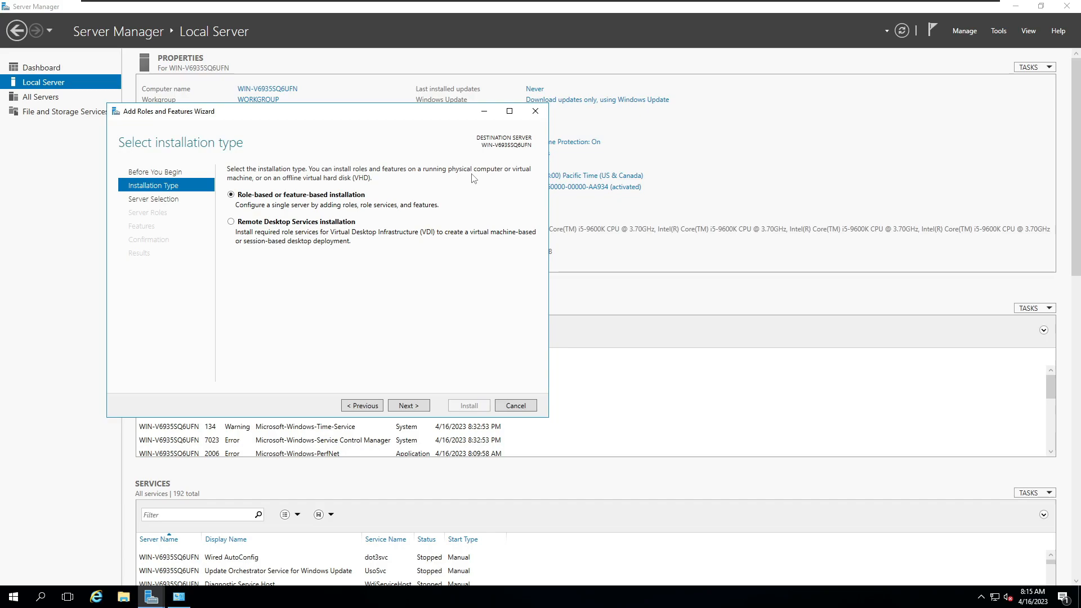
click(966, 34)
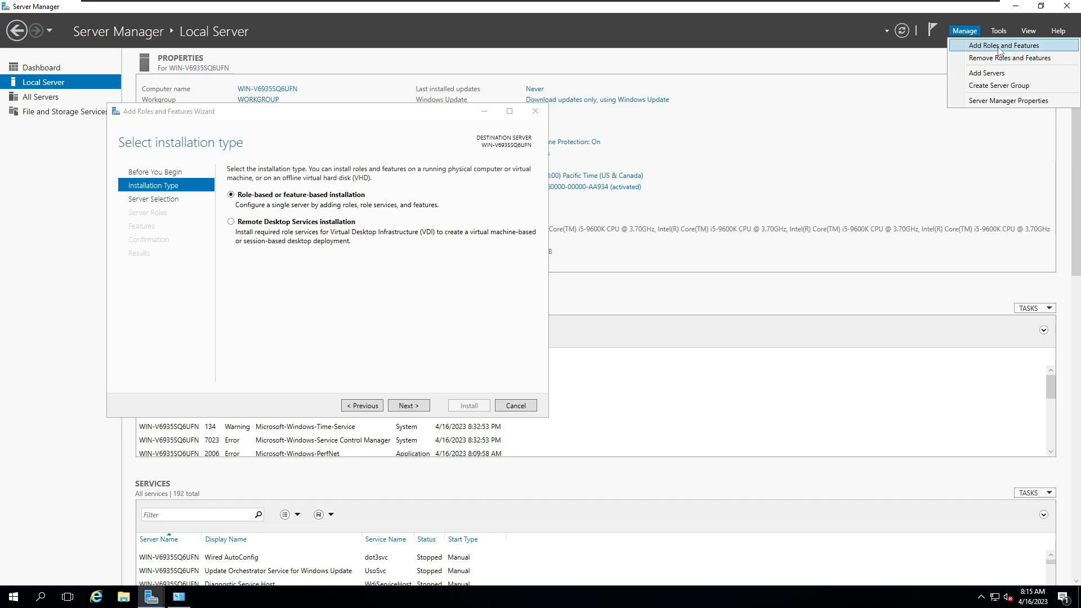
click(355, 119)
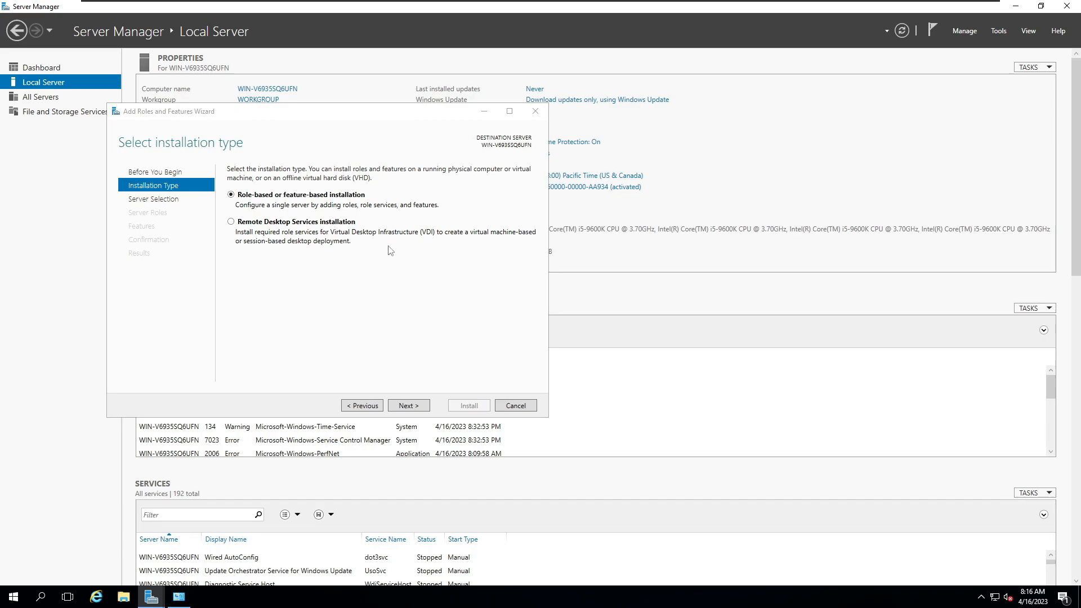
click(409, 406)
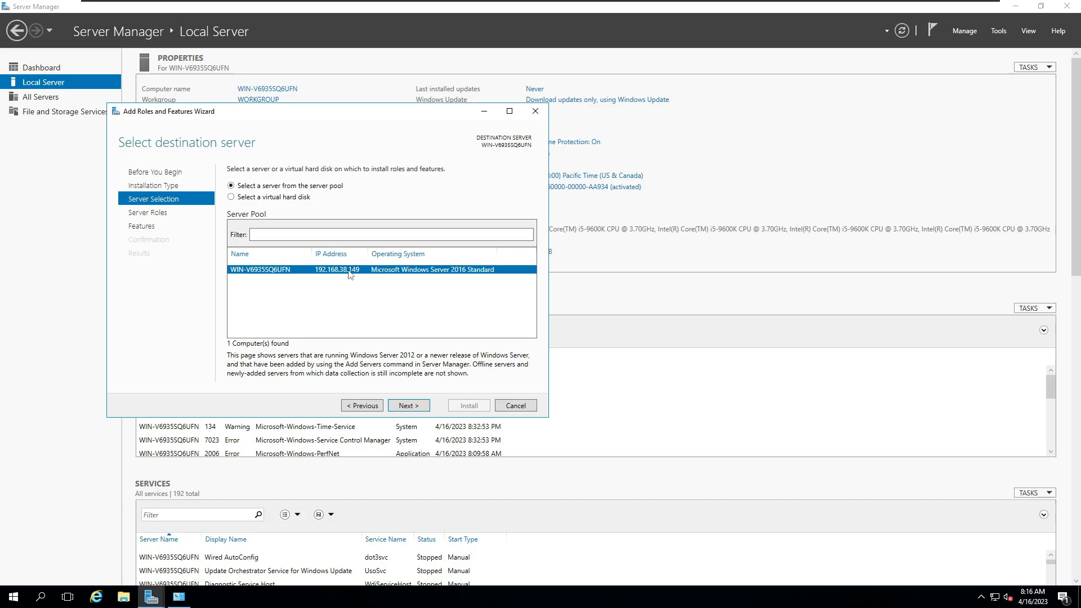
click(417, 406)
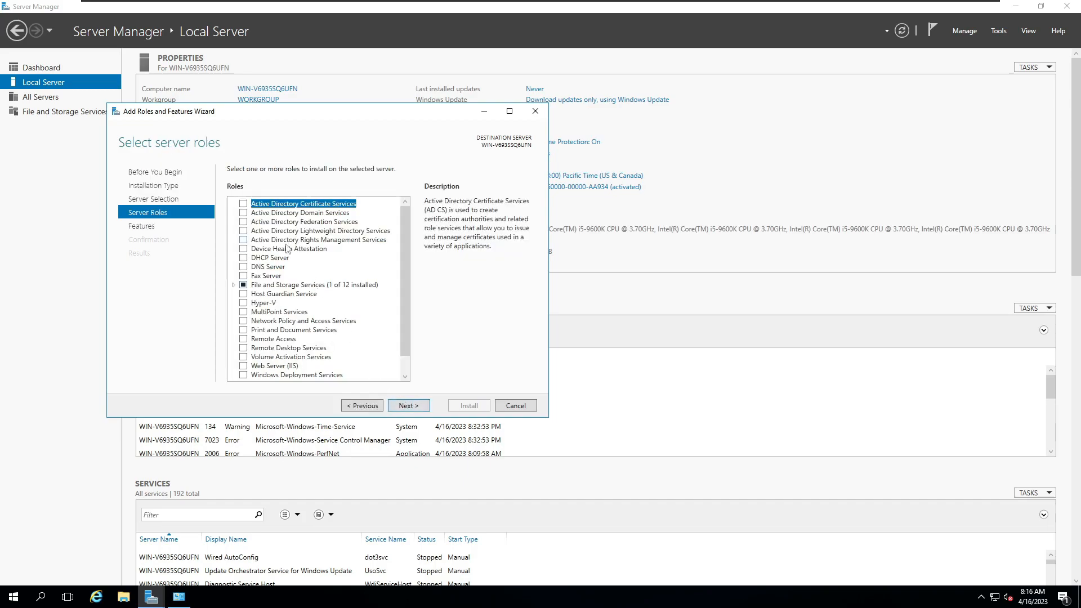
Step: Try to select the Active Directory Domain Services role, and dismiss the request to add its required features
click(244, 213)
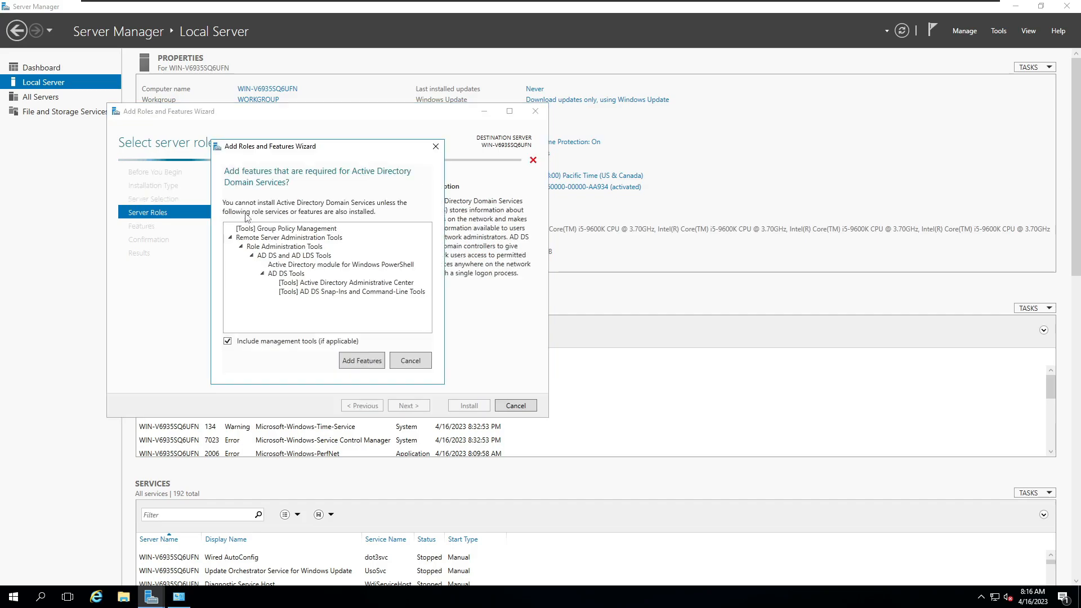
click(434, 148)
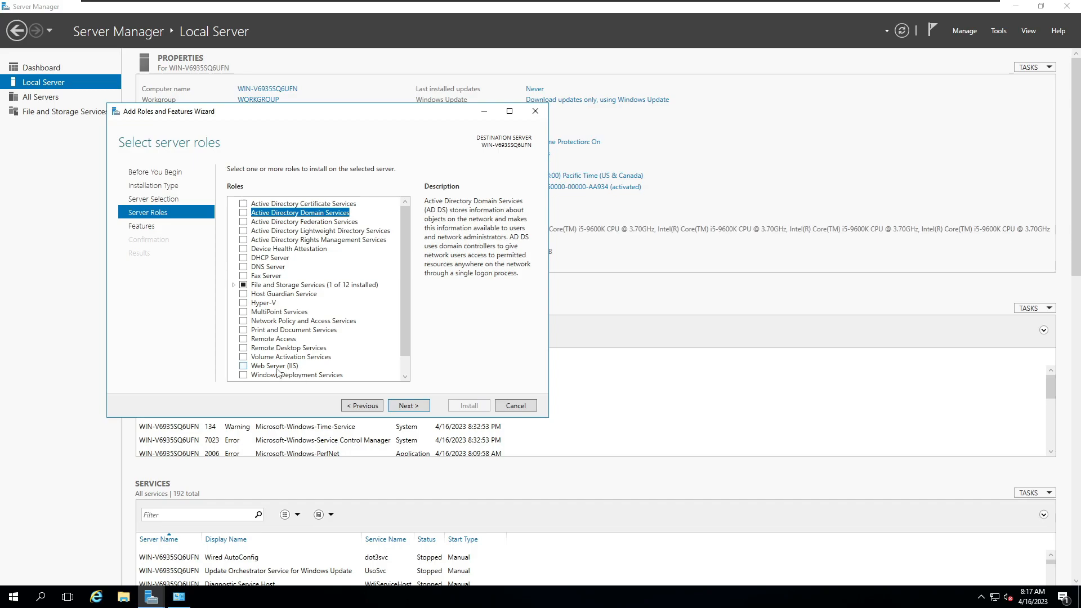
Step: Select the Active Directory Domain Services role with its required features and management tools, install it, and close the wizard
click(243, 213)
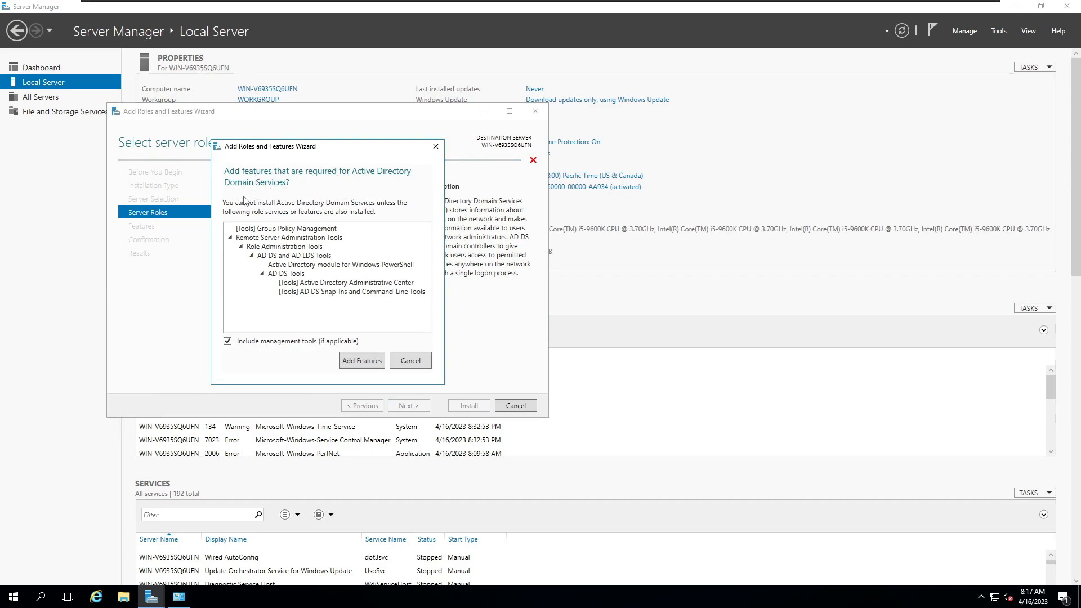
click(361, 363)
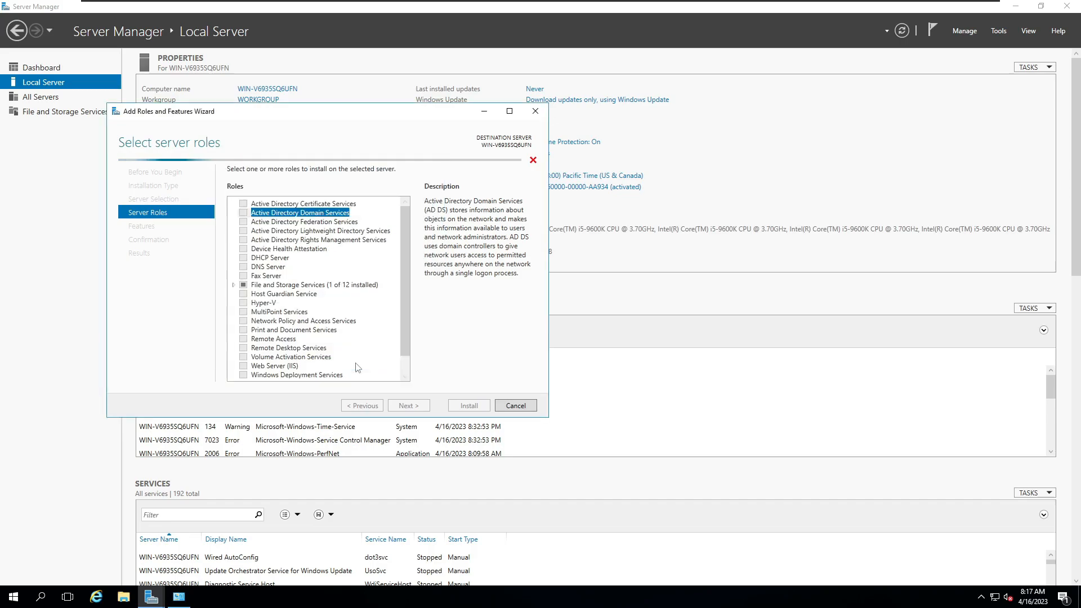
click(409, 407)
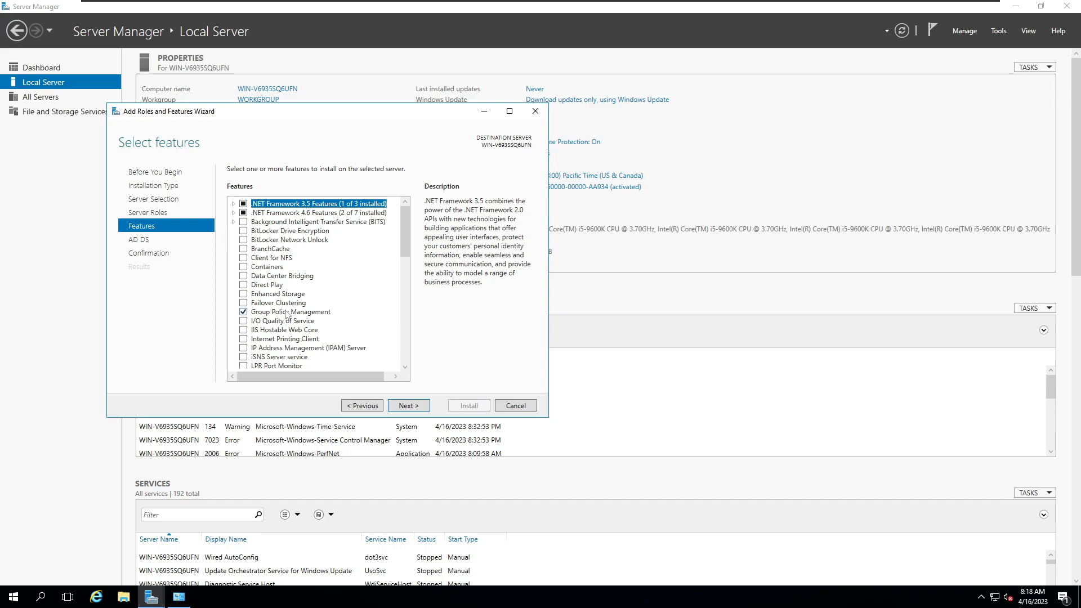
click(408, 406)
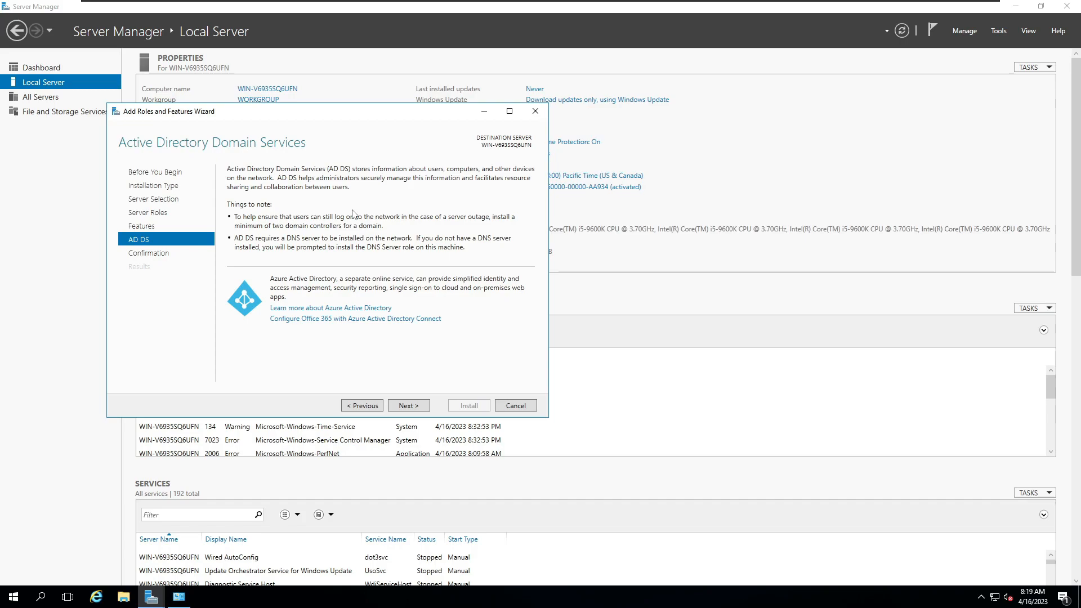
click(408, 407)
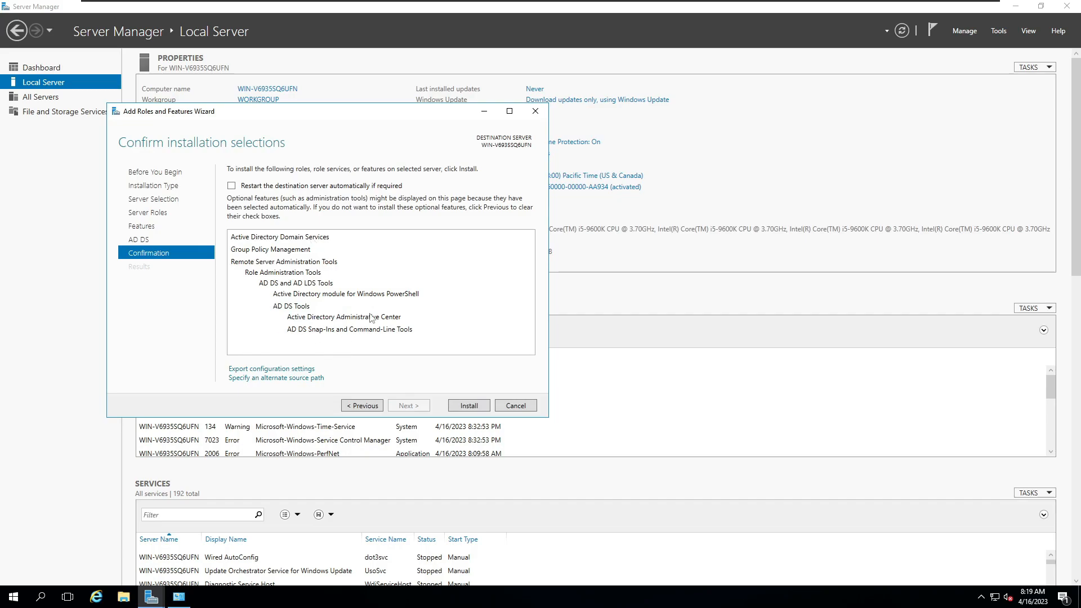
click(468, 406)
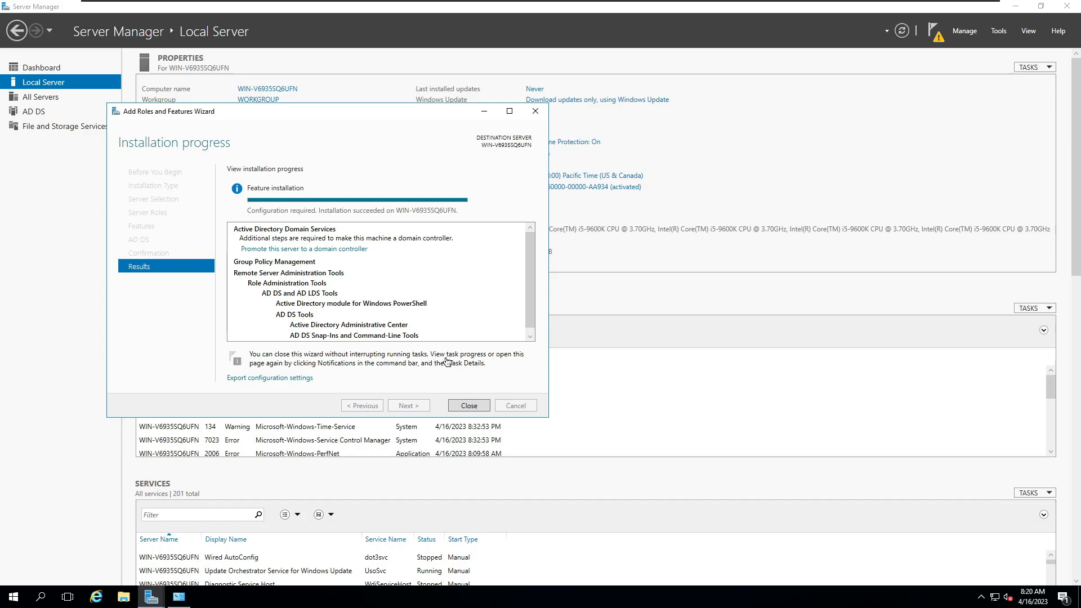
click(467, 405)
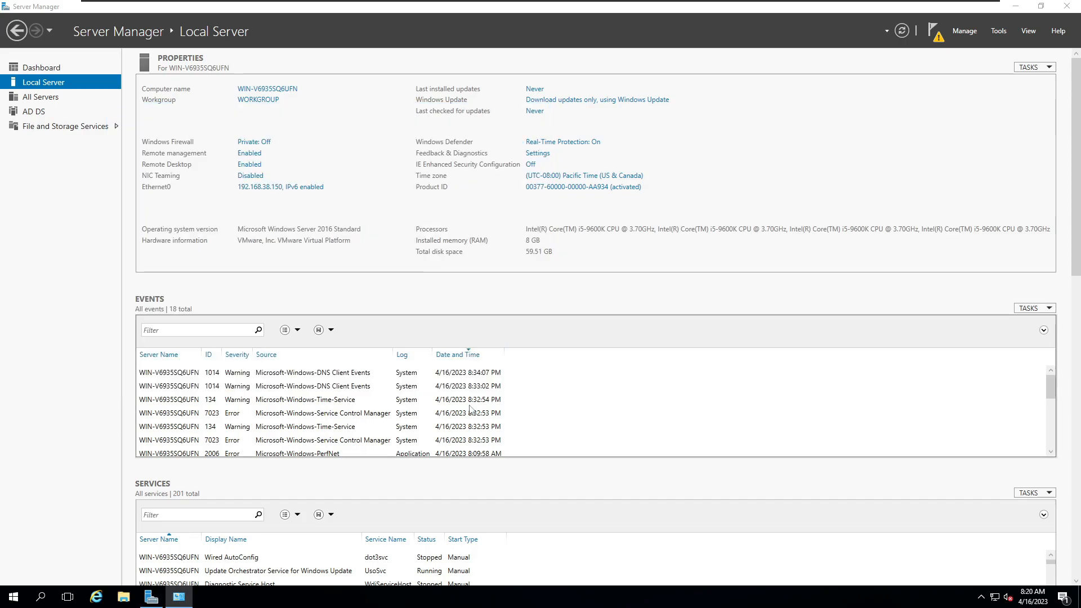
Step: Start promoting this server to a domain controller, adding a new forest with the root domain name cisco.com
click(935, 35)
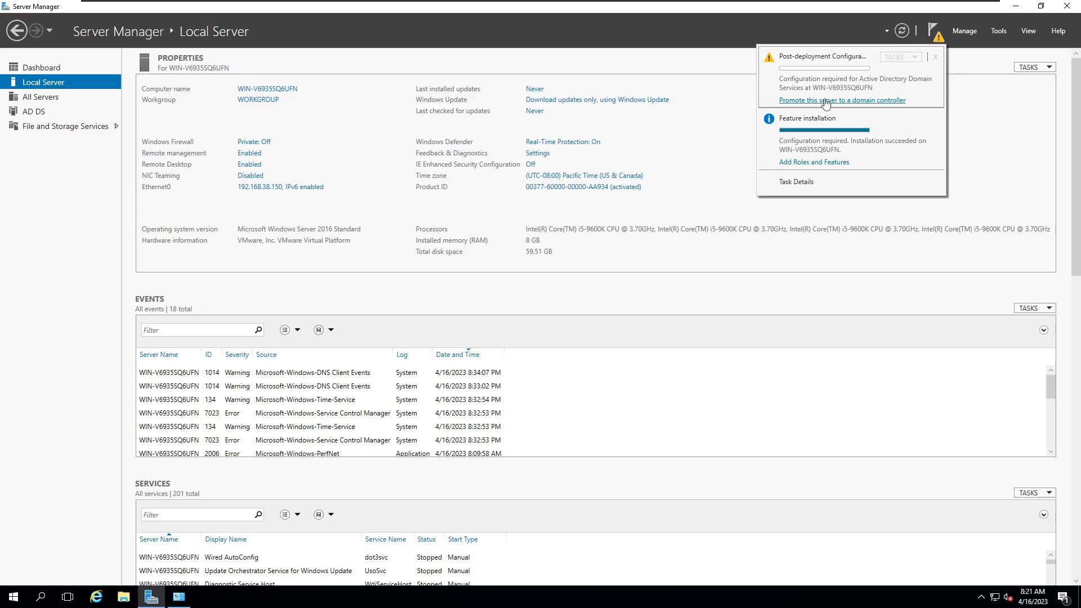
click(826, 101)
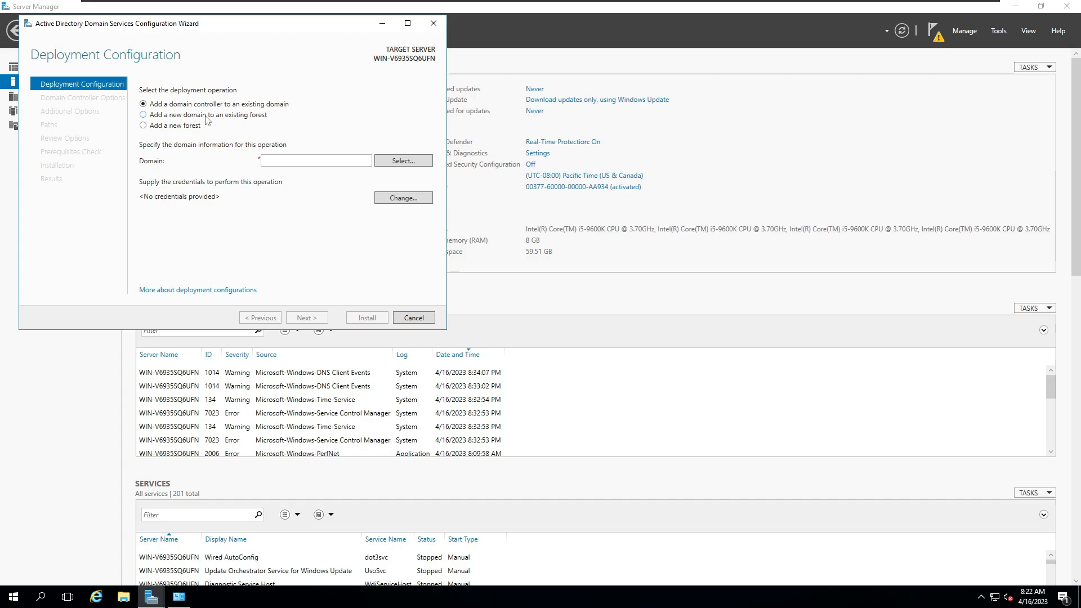
click(158, 129)
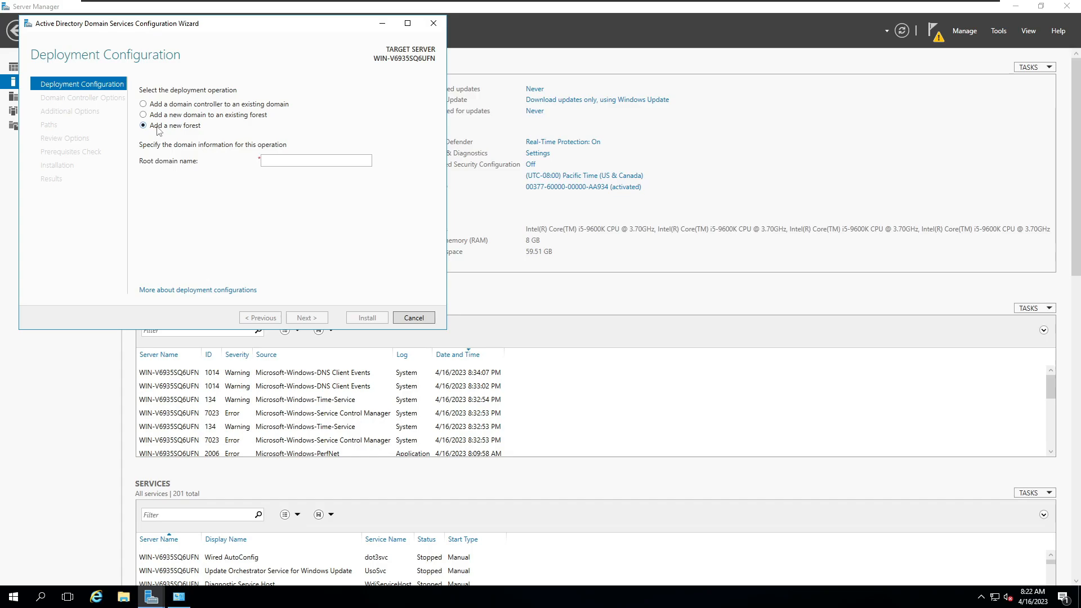
click(273, 161)
text(cisco.com)
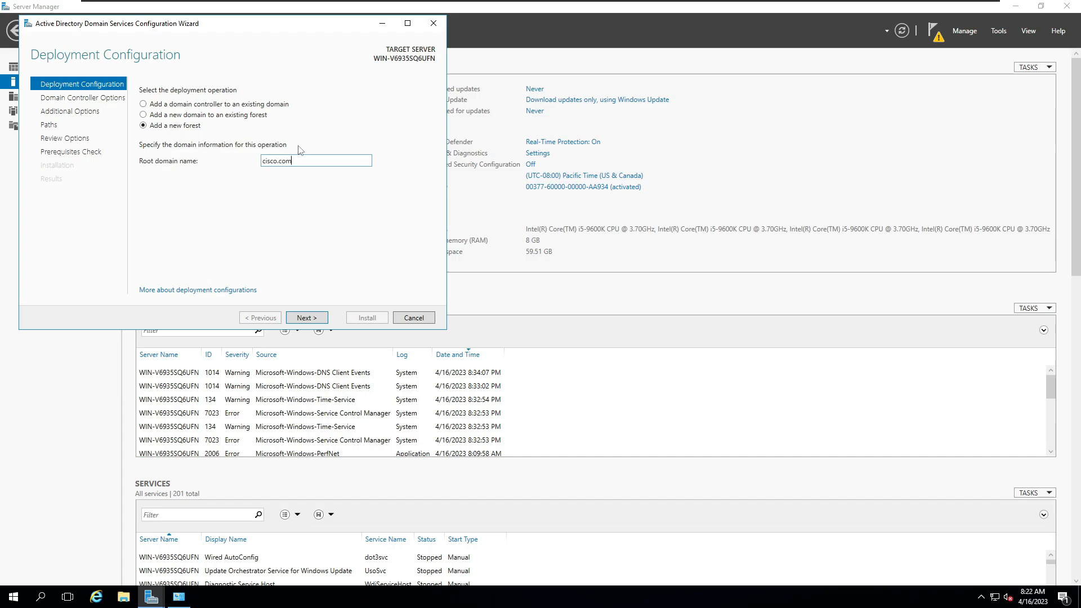
click(306, 319)
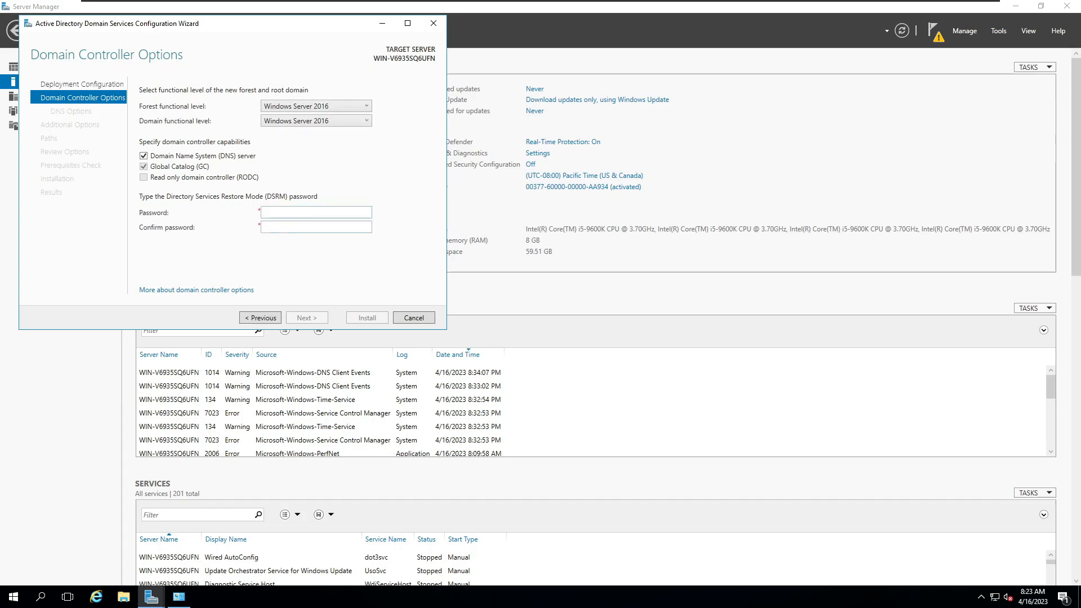
click(285, 213)
click(961, 32)
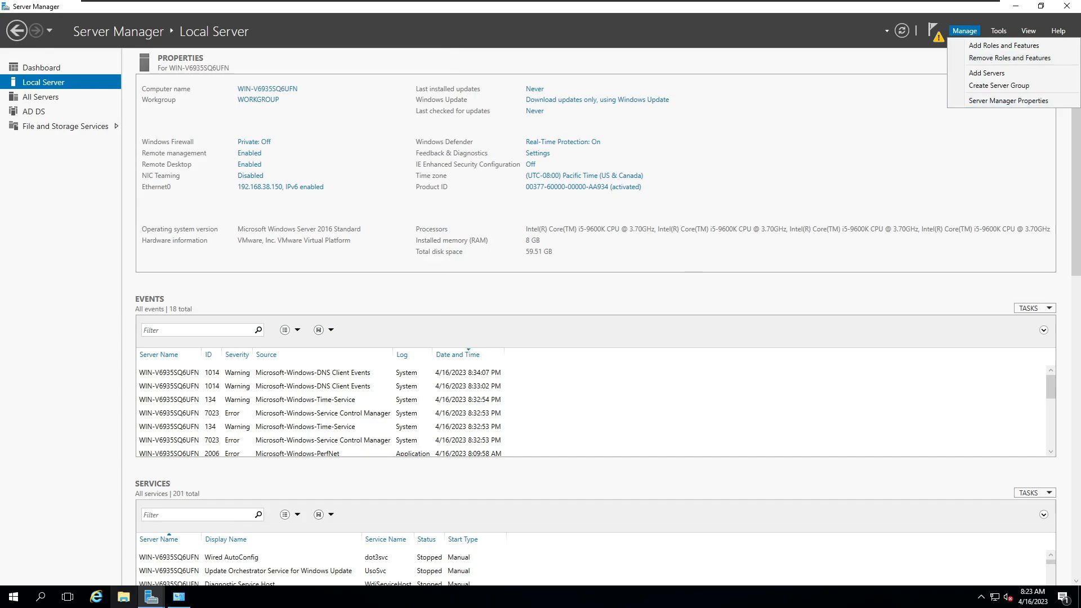
click(162, 599)
click(233, 550)
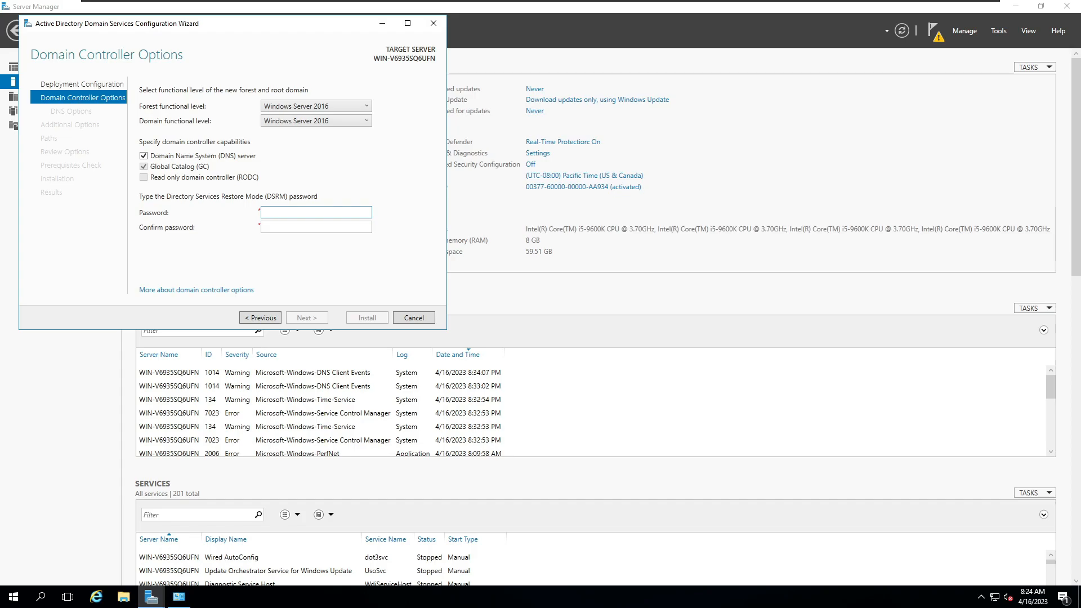
Step: Enter and confirm the Directory Services Restore Mode password, and accept the remaining domain controller options
text(*******)
key(Tab)
text(********)
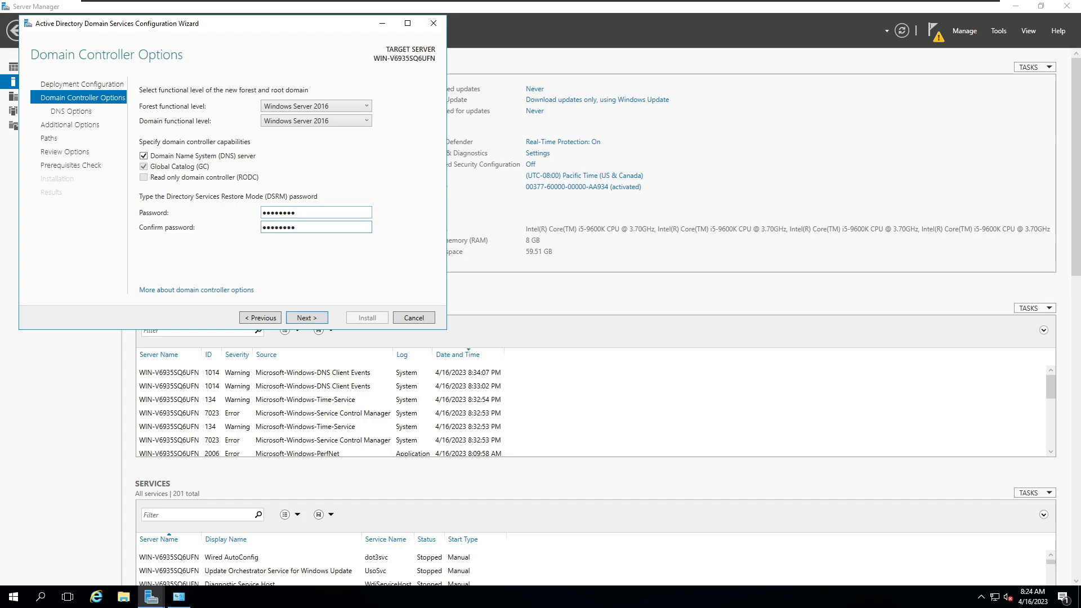
click(304, 318)
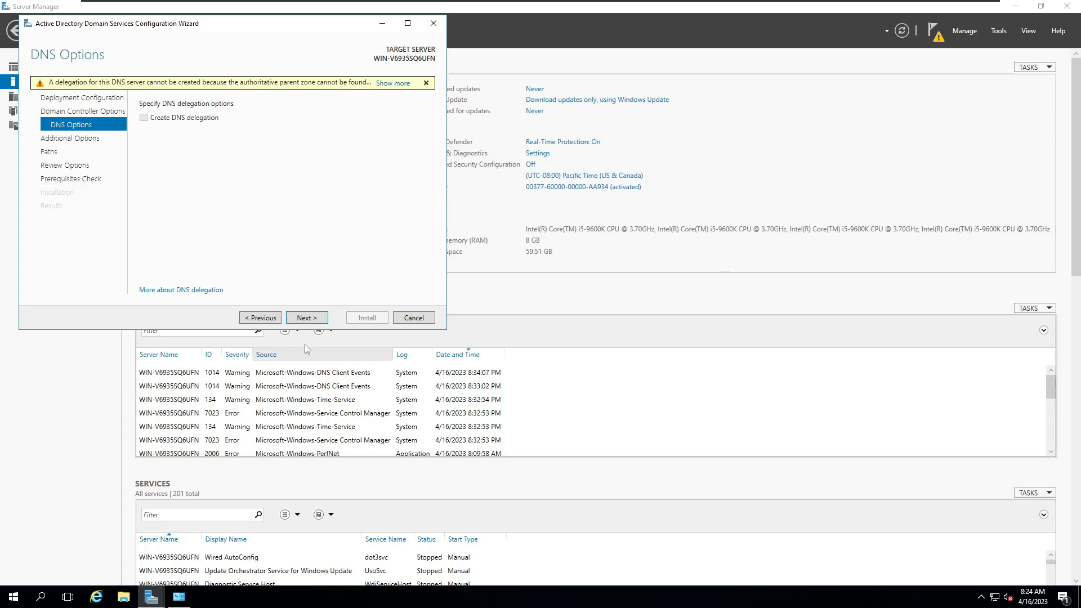
Step: Accept the default DNS options, the NetBIOS domain name CISCO, and the default database, log and SYSVOL folders
click(307, 318)
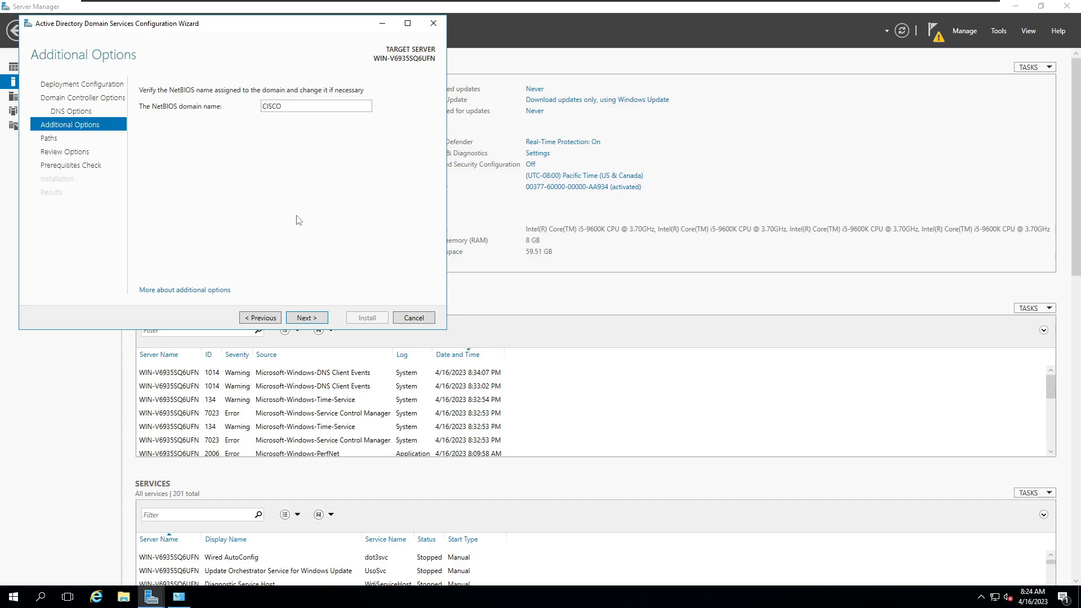
click(304, 319)
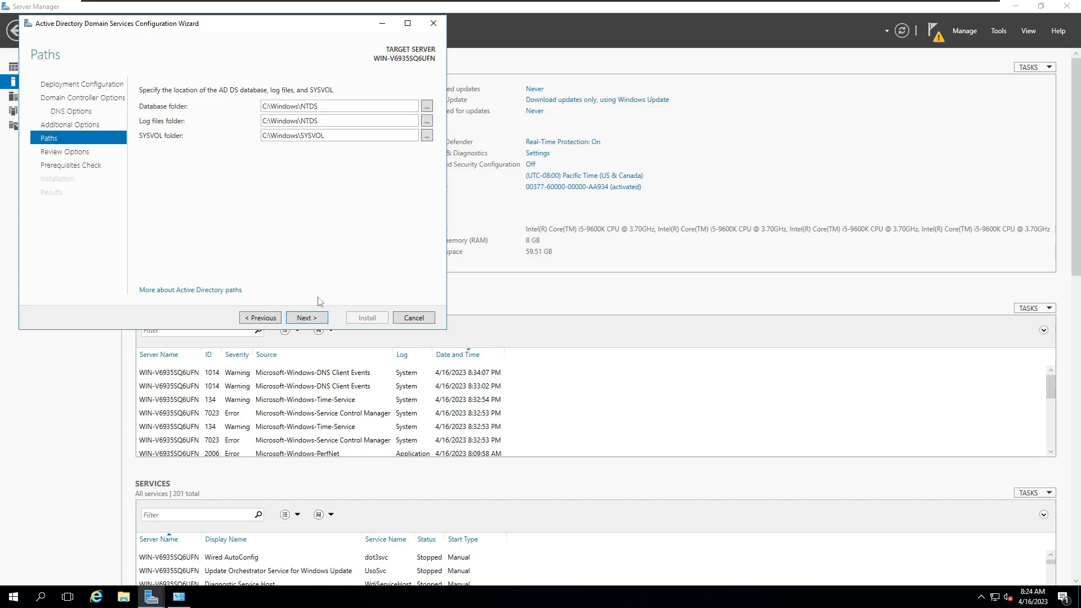
click(307, 319)
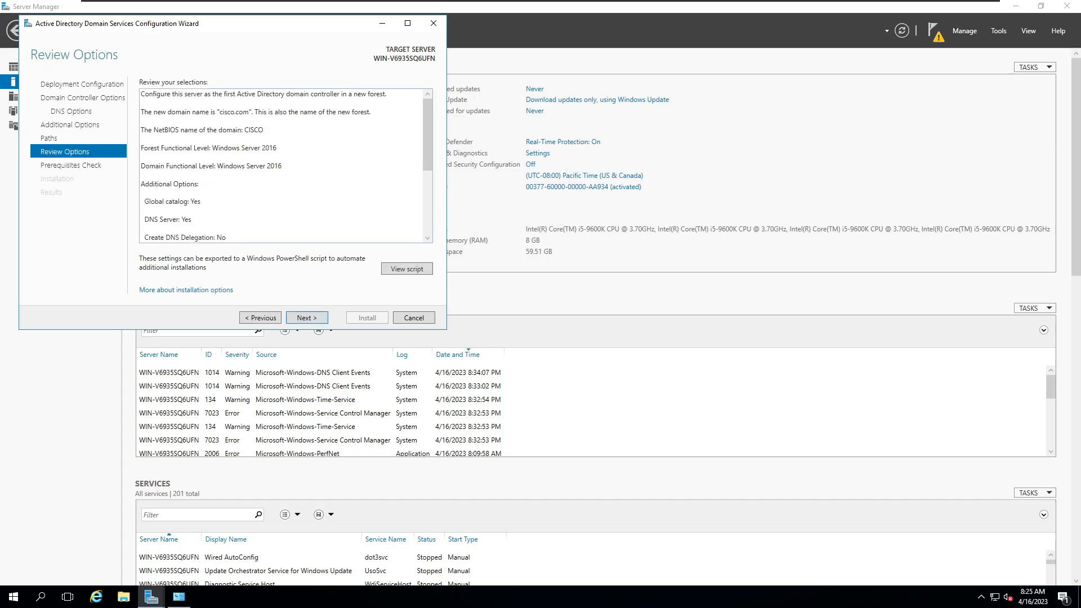
Step: Review the domain controller selections, run the prerequisites check, and start the installation
click(250, 99)
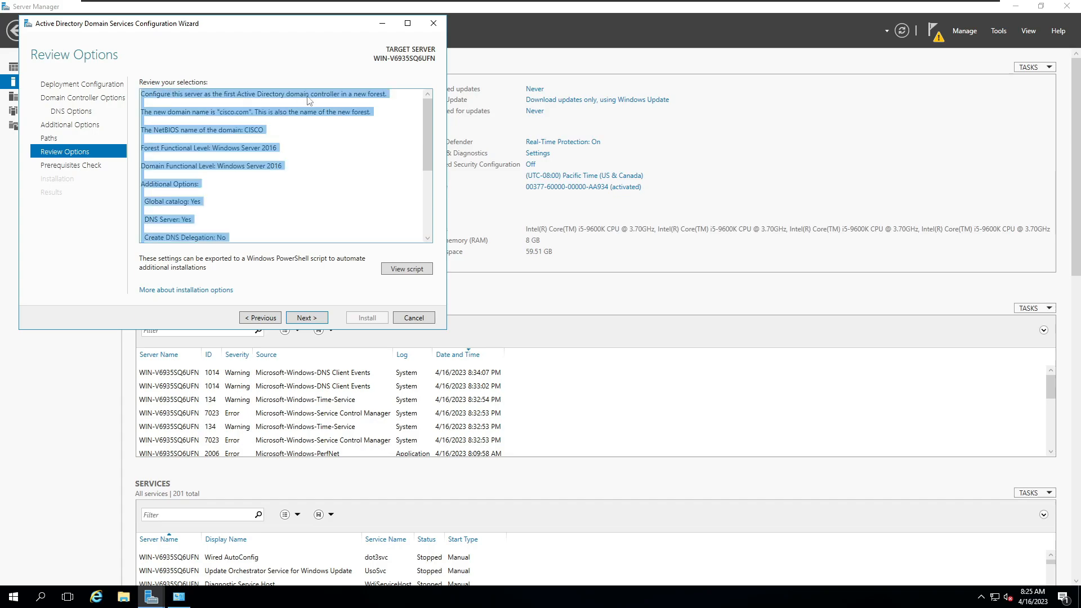
click(322, 120)
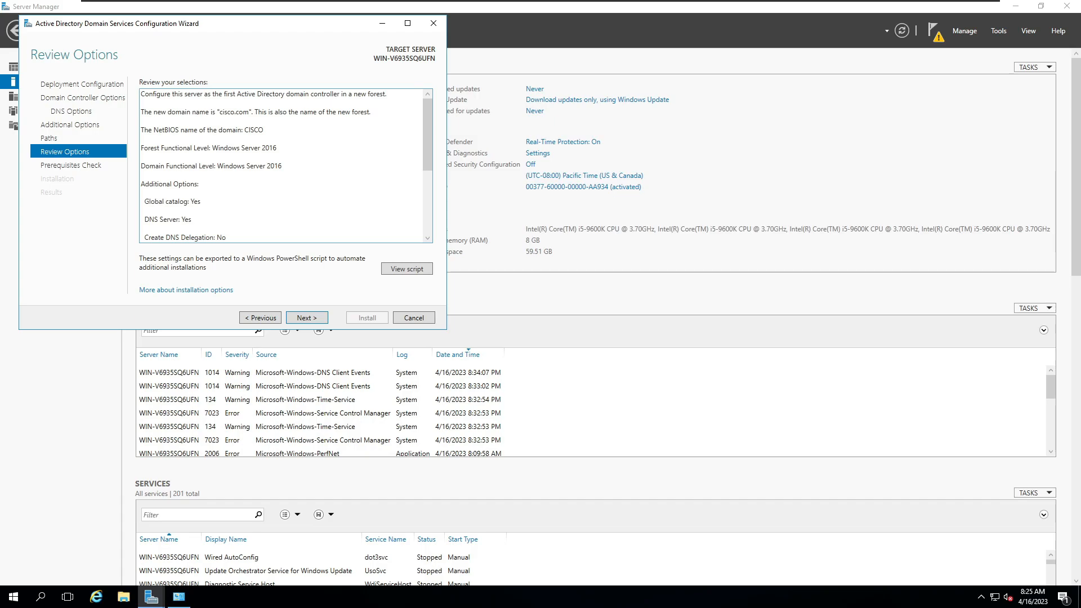
scroll(282, 166, down, 3)
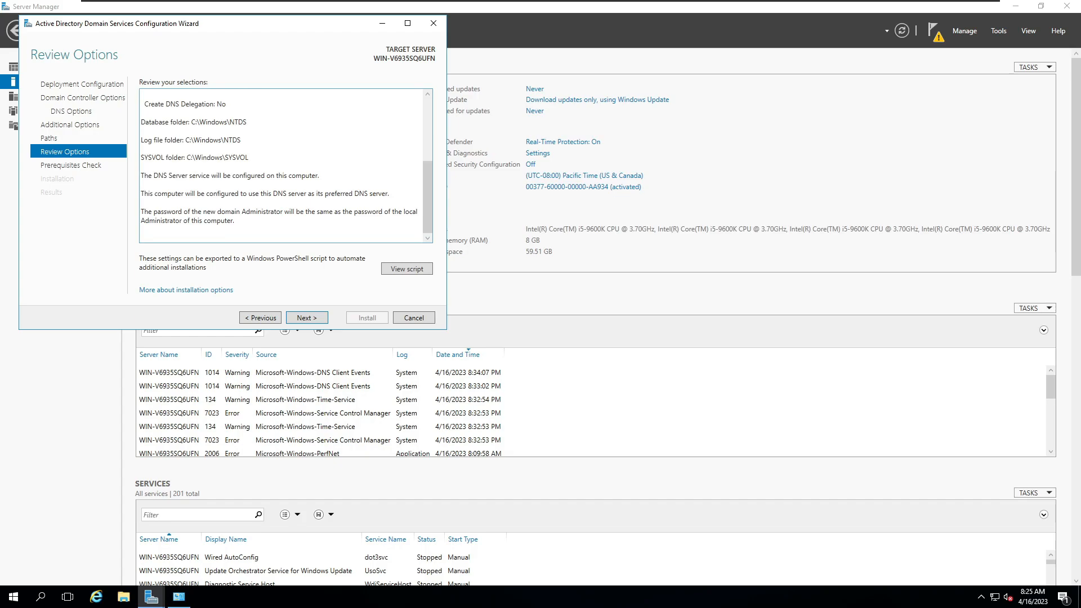
scroll(281, 166, up, 3)
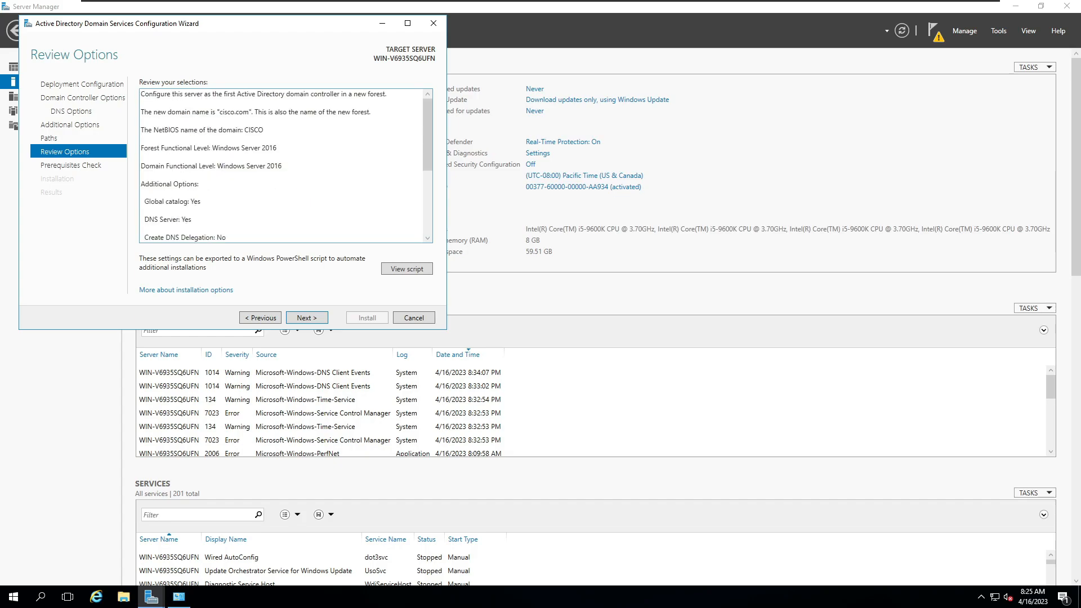
click(303, 319)
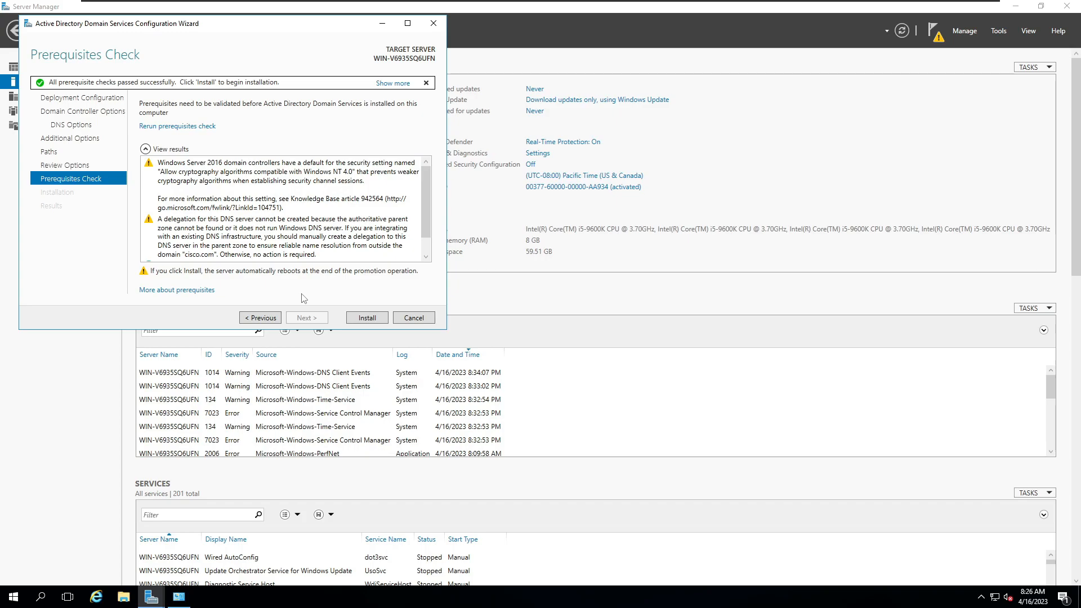
click(369, 318)
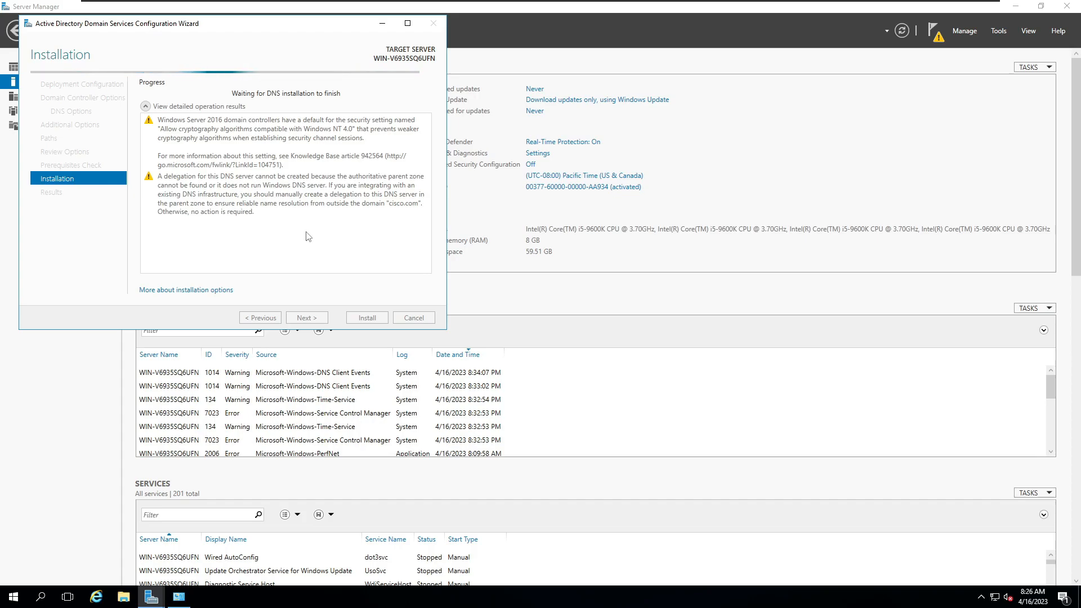
click(994, 32)
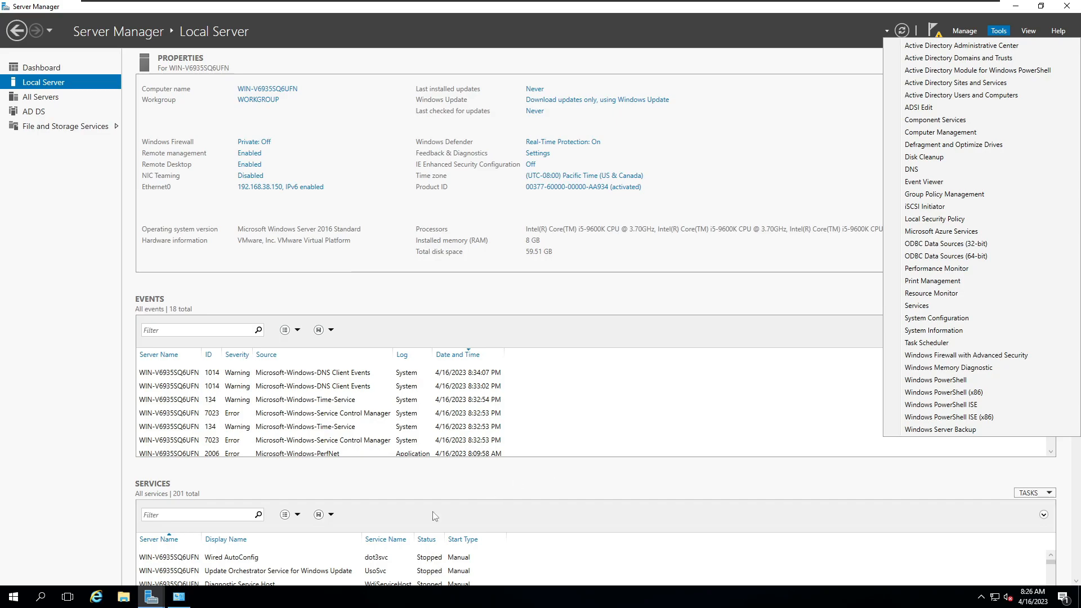
click(151, 597)
click(223, 556)
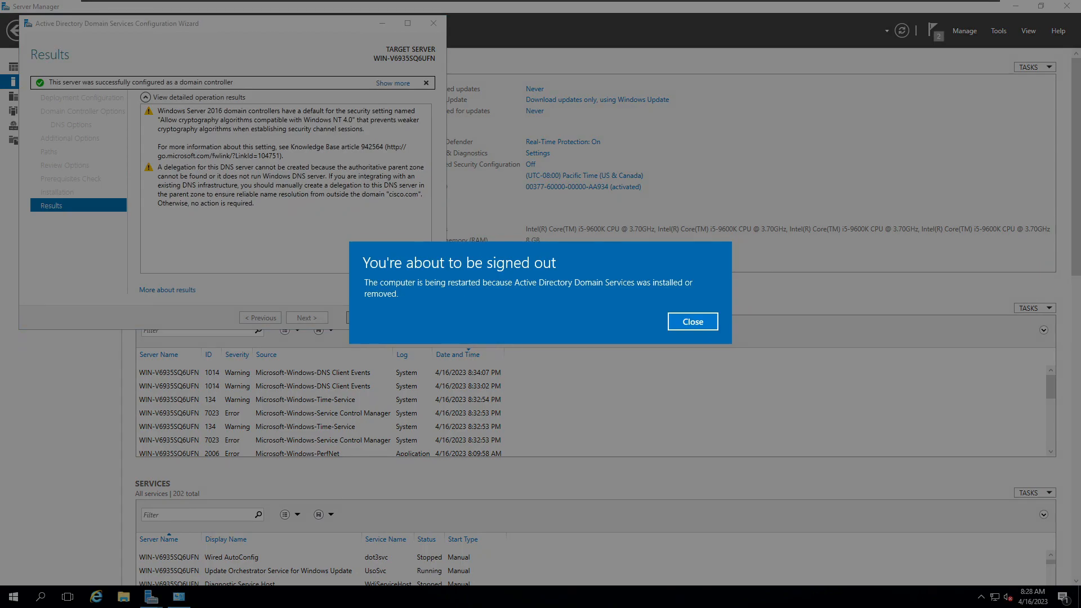
Step: Dismiss the restart notice, unlock the restarted server, and sign in to the CISCO domain administrator account with its password
click(694, 323)
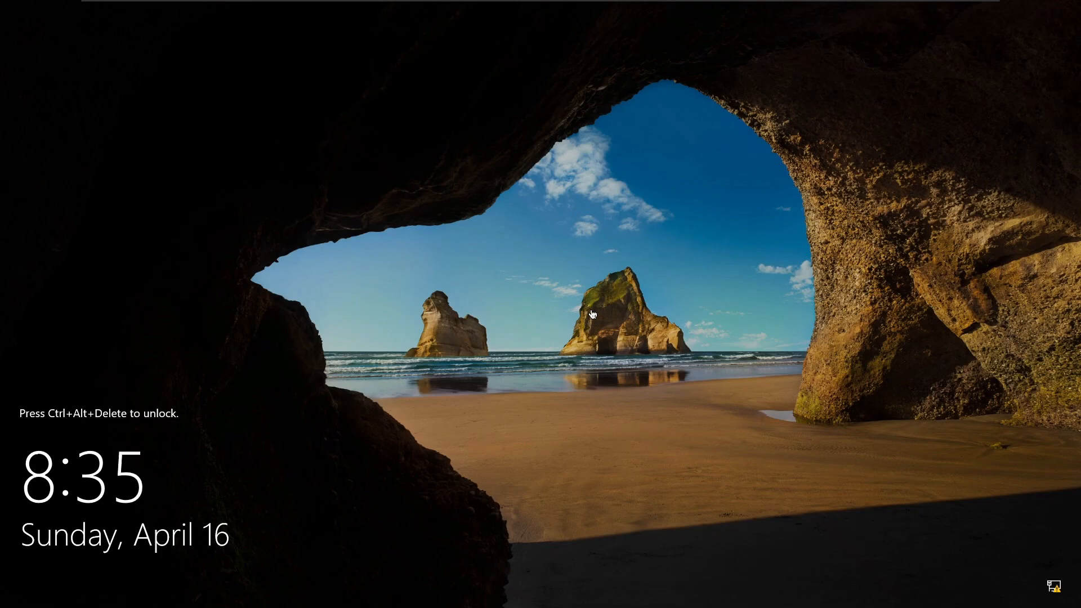
mouse_move(446, 2)
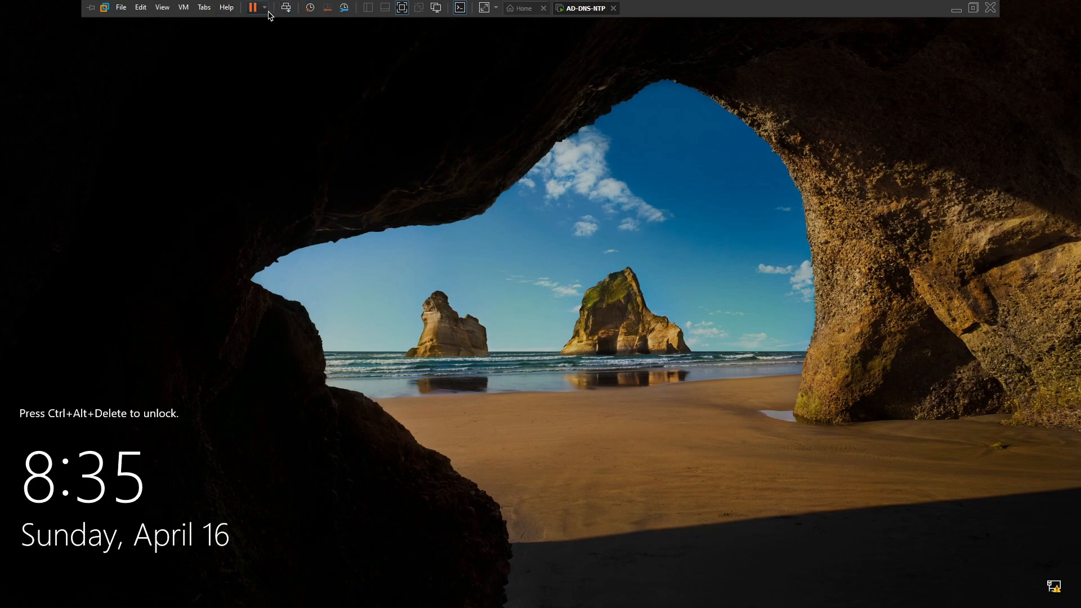
click(285, 9)
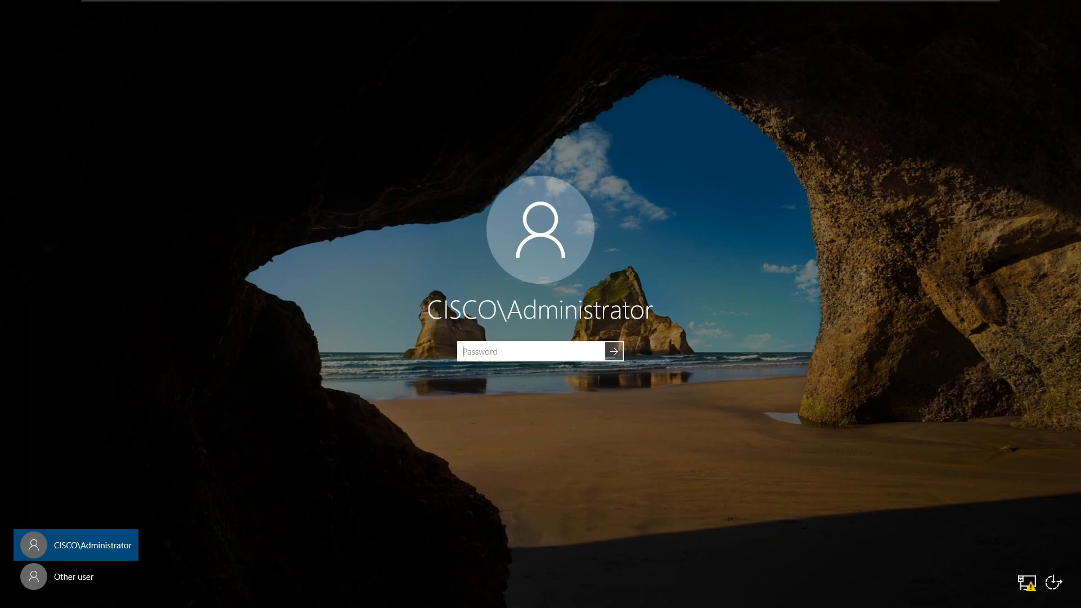
text(••••••••)
key(Return)
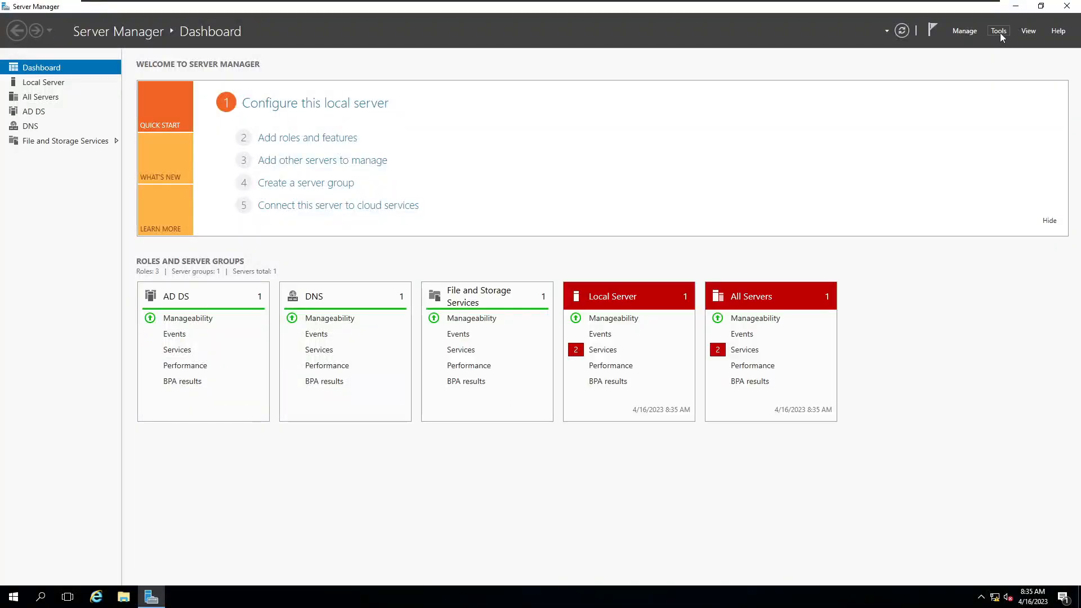
Step: Open Active Directory Users and Computers, and examine the Computers and Users containers of the cisco.com domain
click(1000, 33)
click(963, 96)
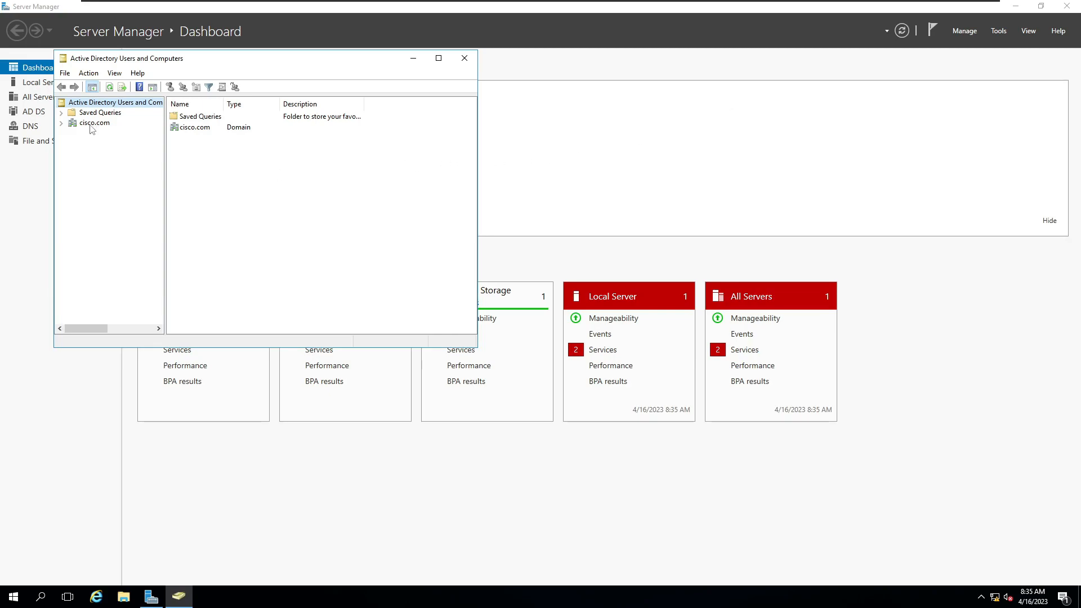
click(61, 123)
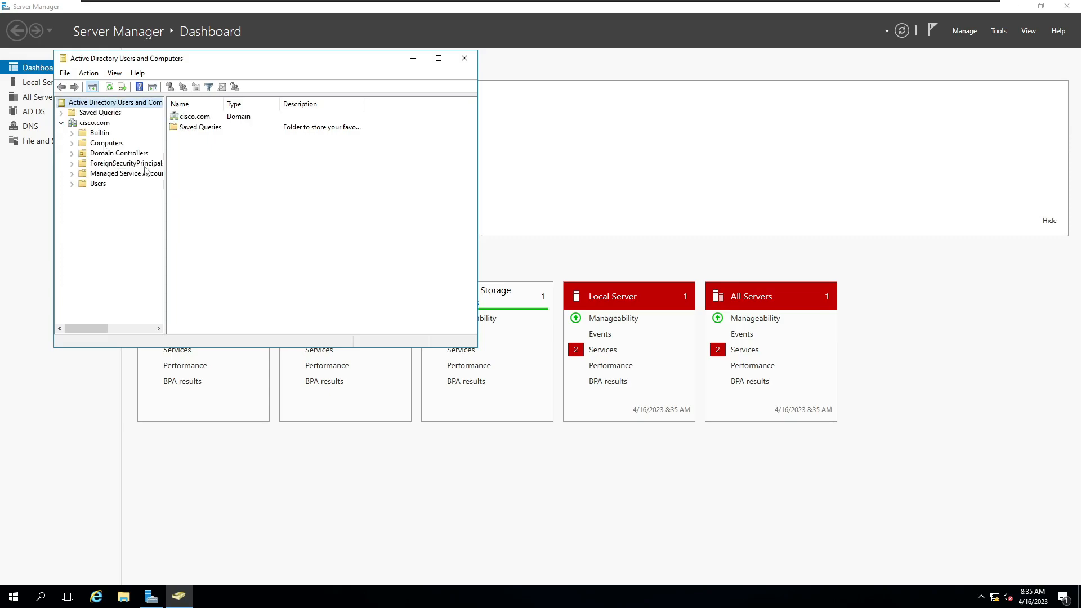
click(114, 144)
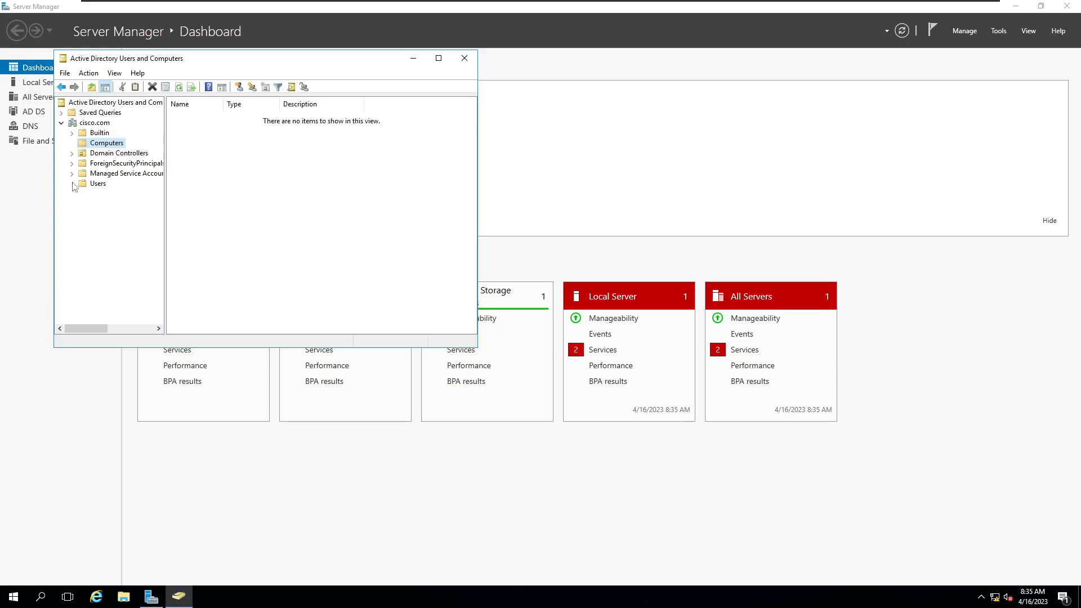
click(98, 185)
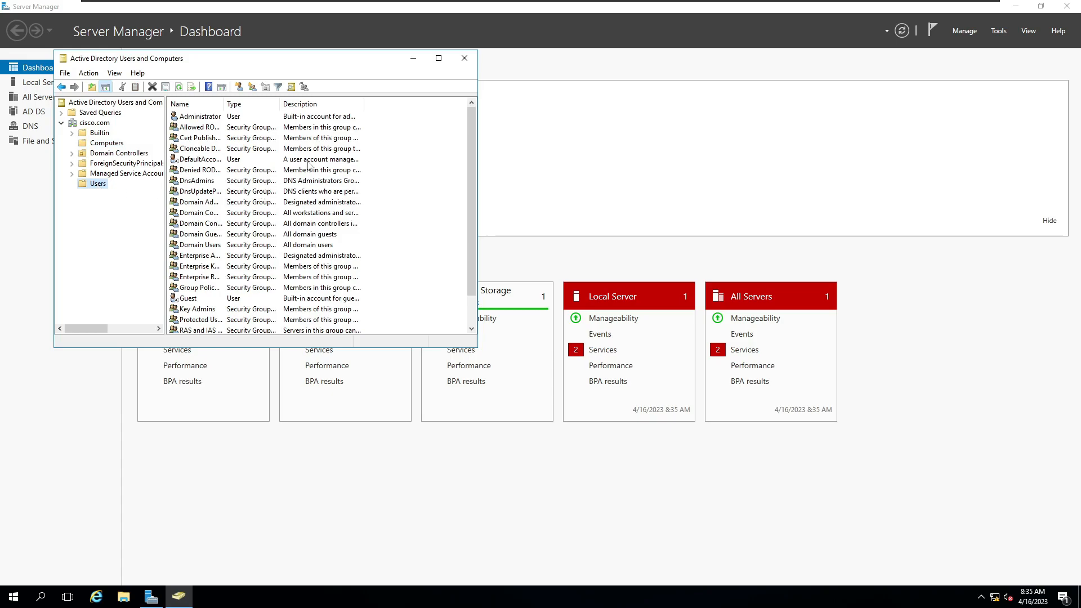
Step: Start a new user in the Users container of cisco.com with the first name bob and last name marley
click(438, 58)
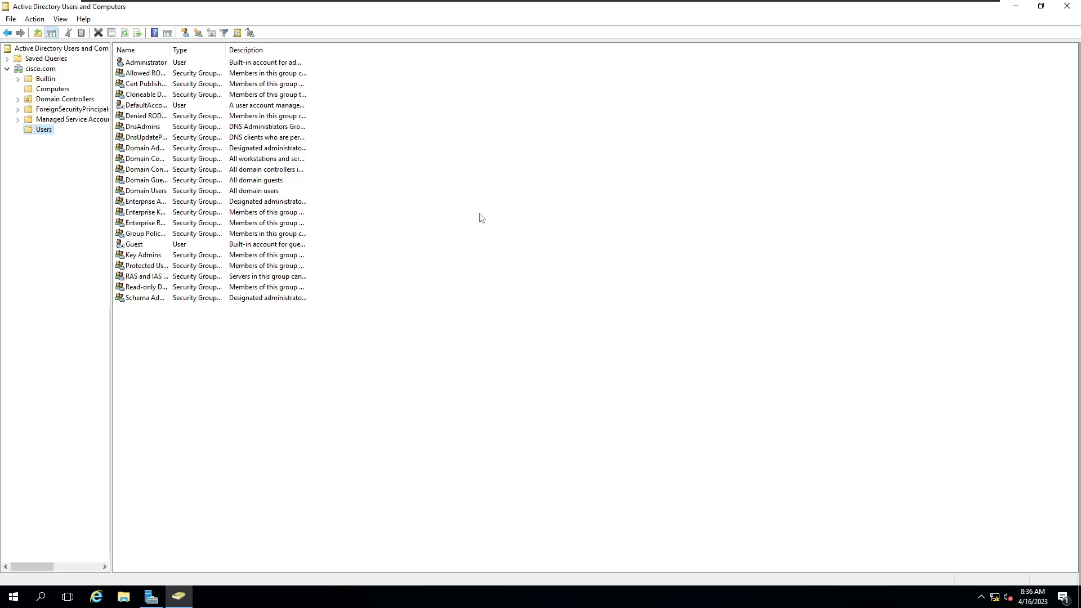
right_click(489, 201)
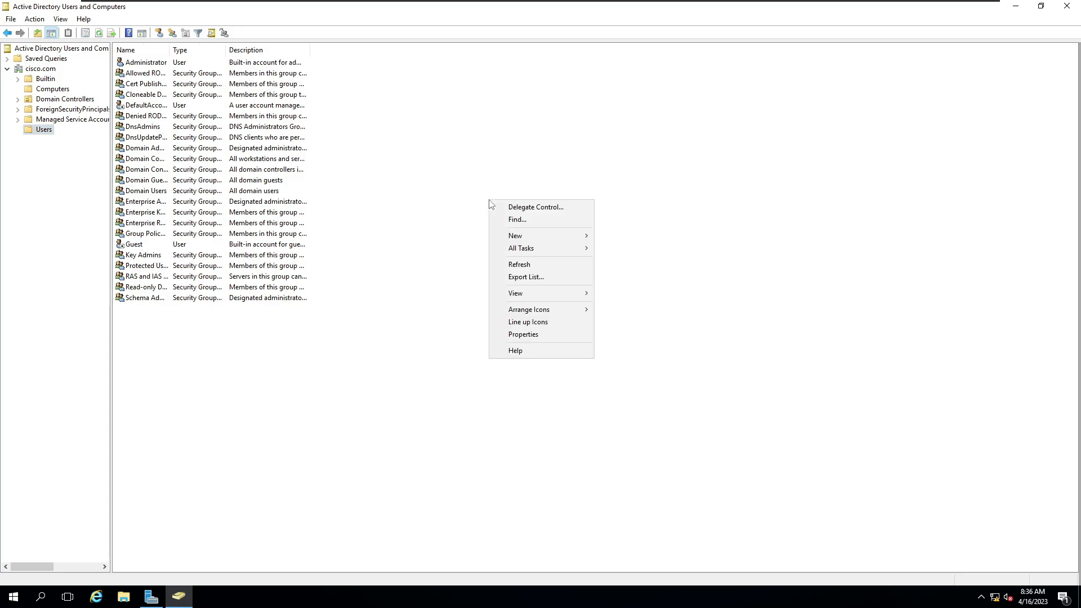
mouse_move(555, 237)
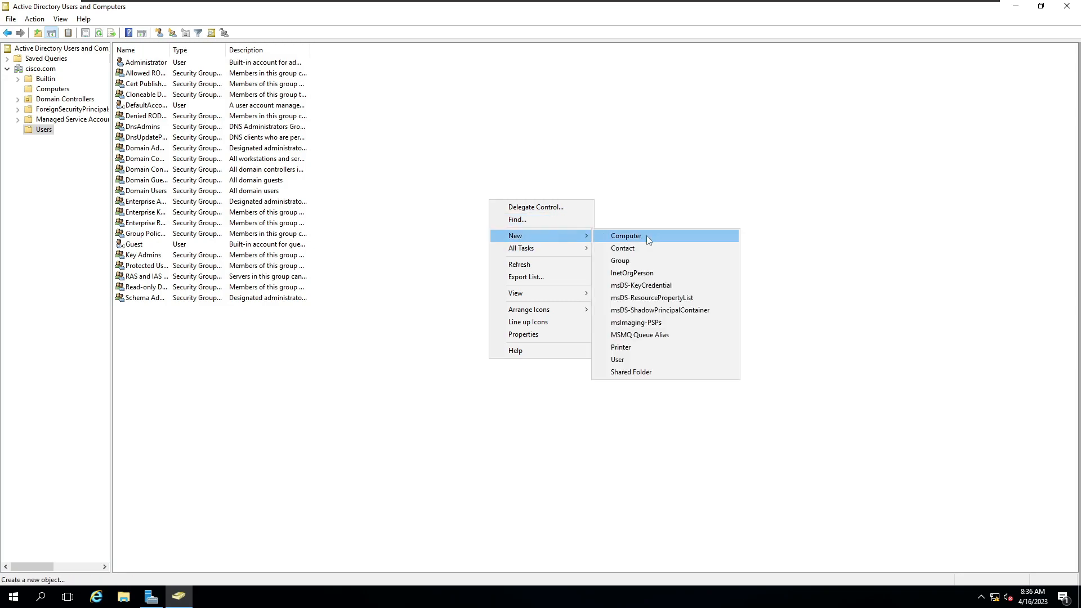
click(617, 360)
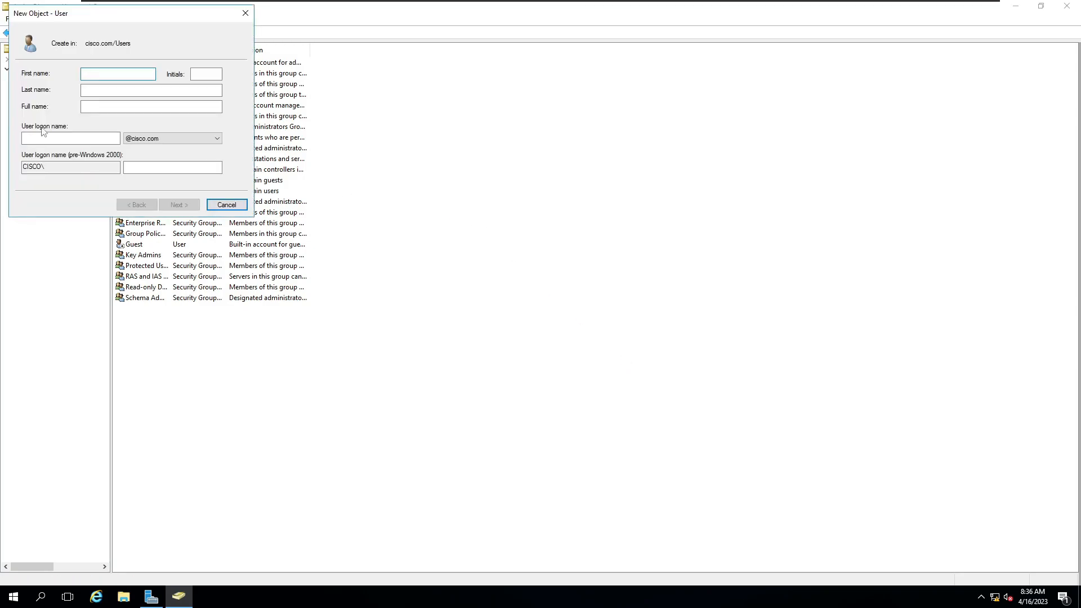
text(bob)
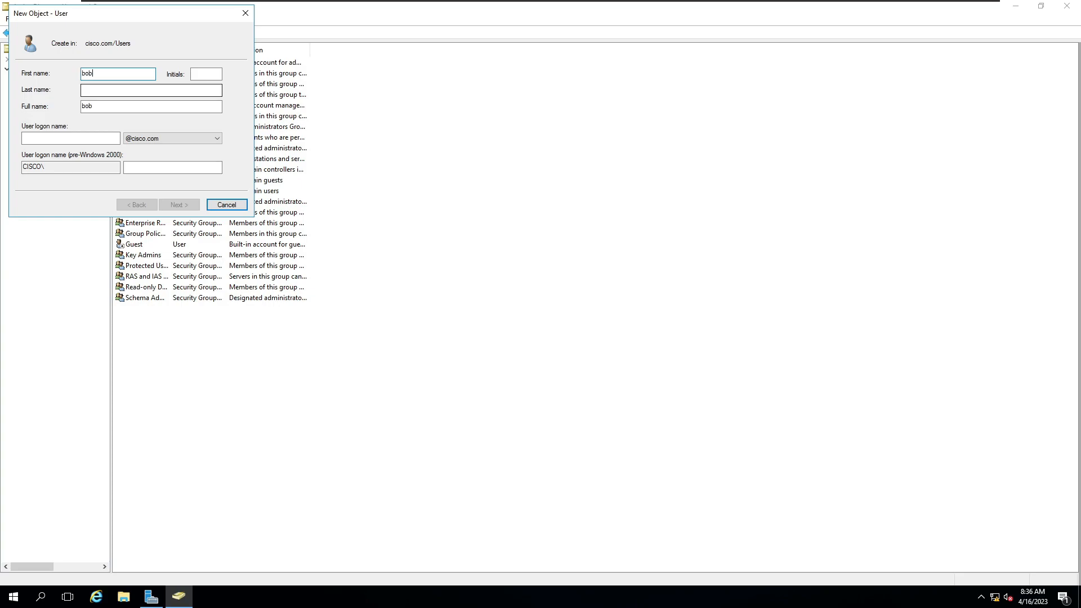
key(Tab)
key(Tab)
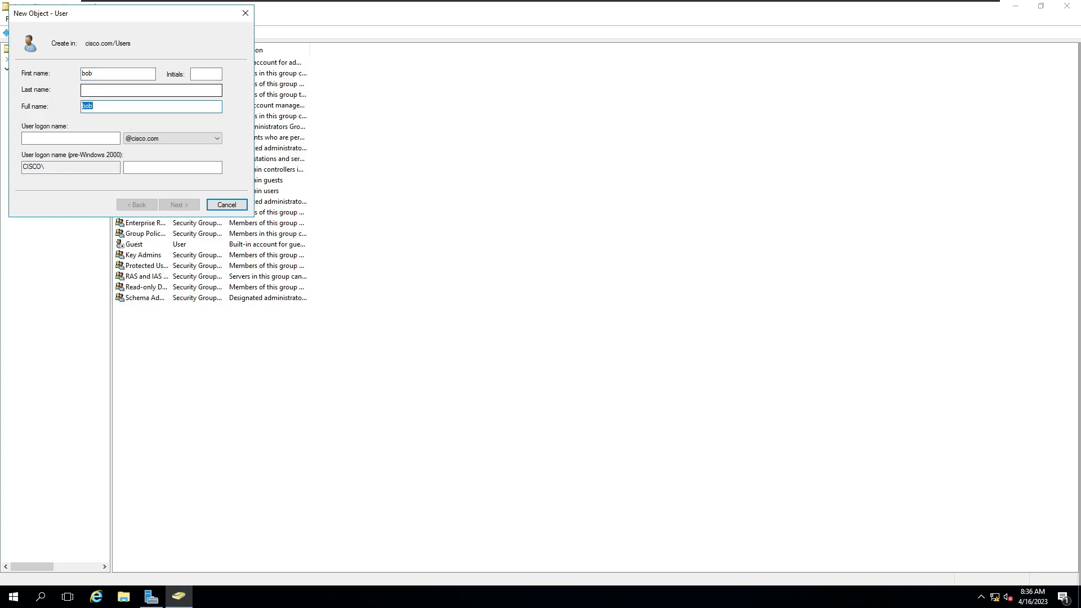
click(100, 90)
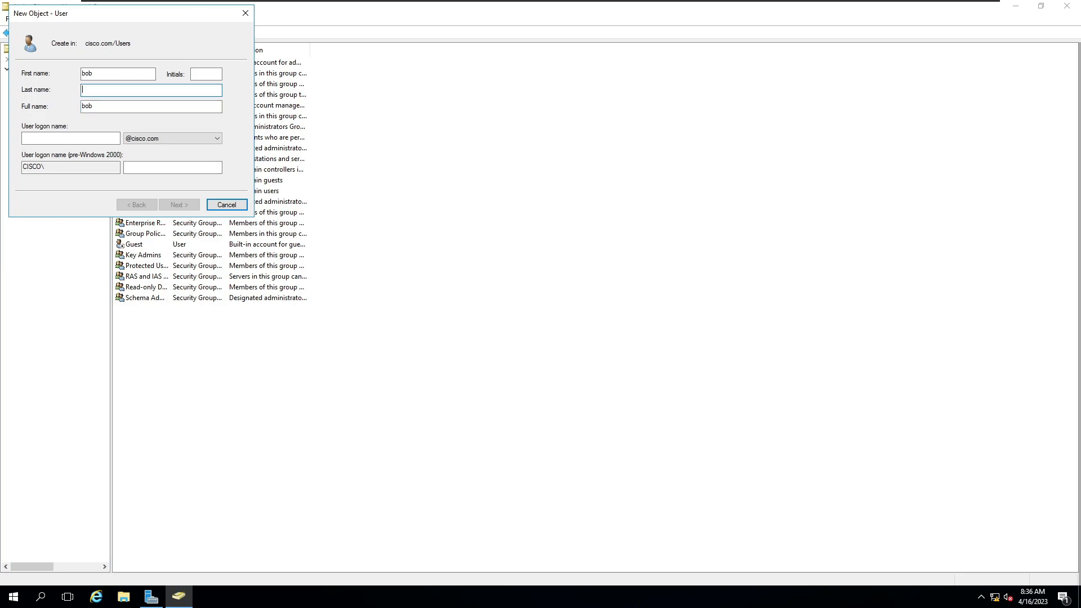
text(markley)
key(BackSpace)
key(BackSpace)
text(rley)
click(88, 138)
text(bob)
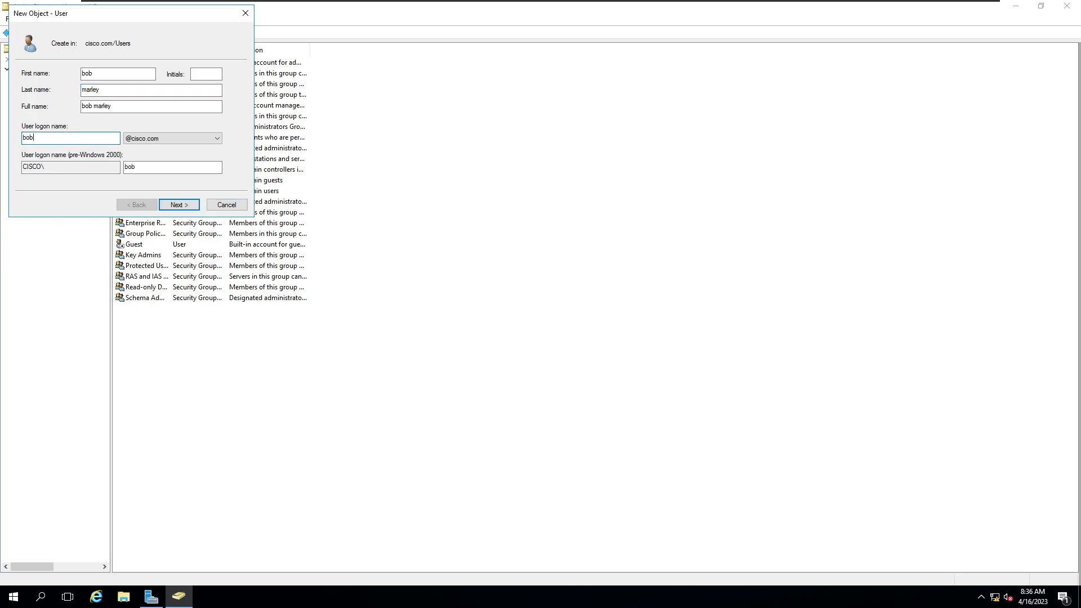
click(169, 206)
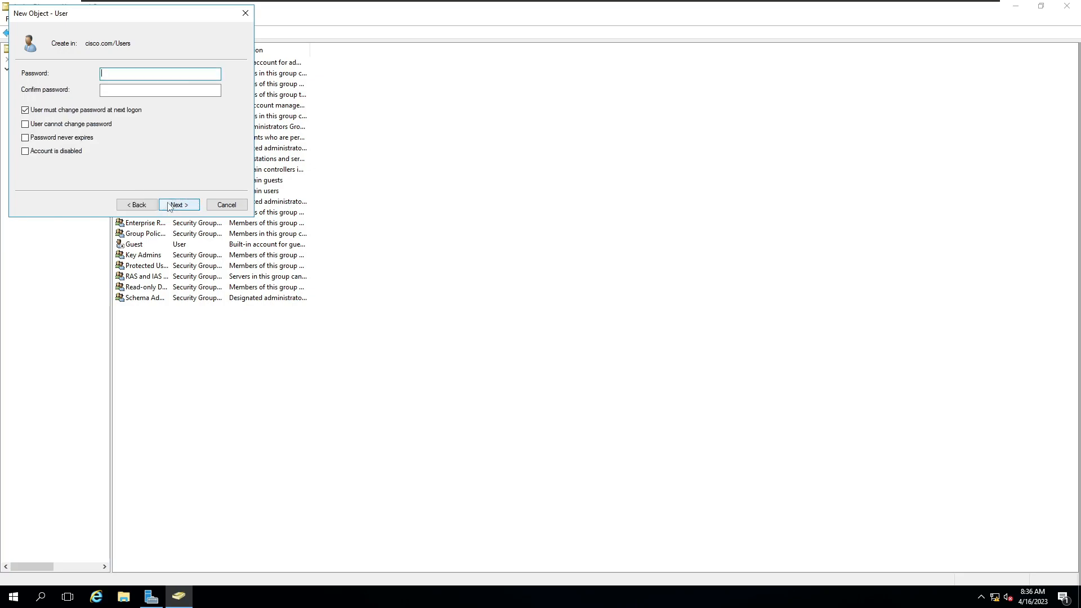
Step: Enter and confirm the account password, disable the required password change at next logon, and finish creating the user
text(P@ssw0rd)
key(Tab)
text(P@ssw0r)
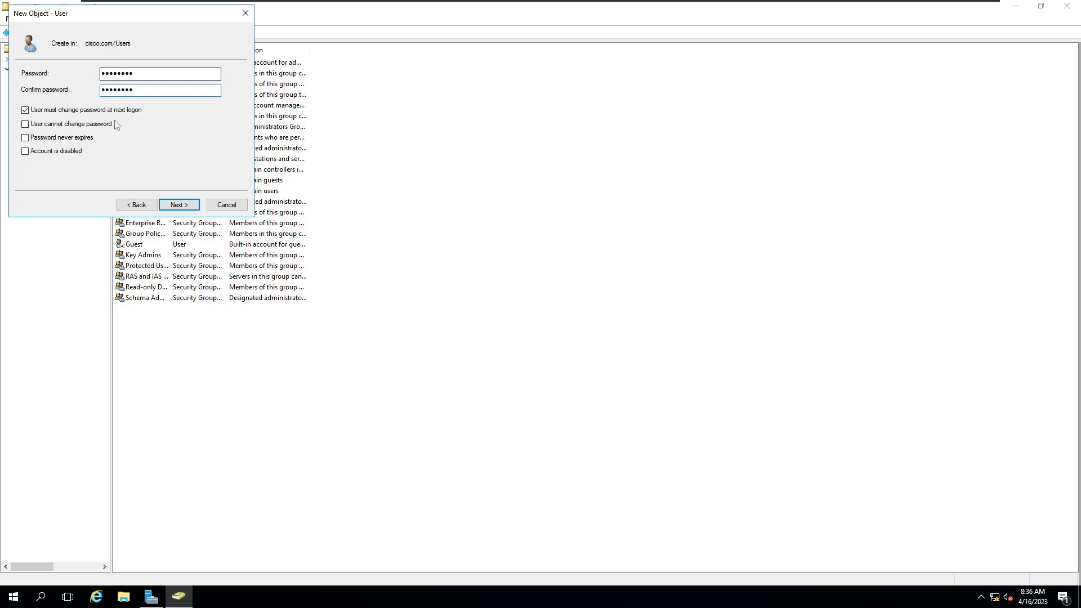
click(48, 112)
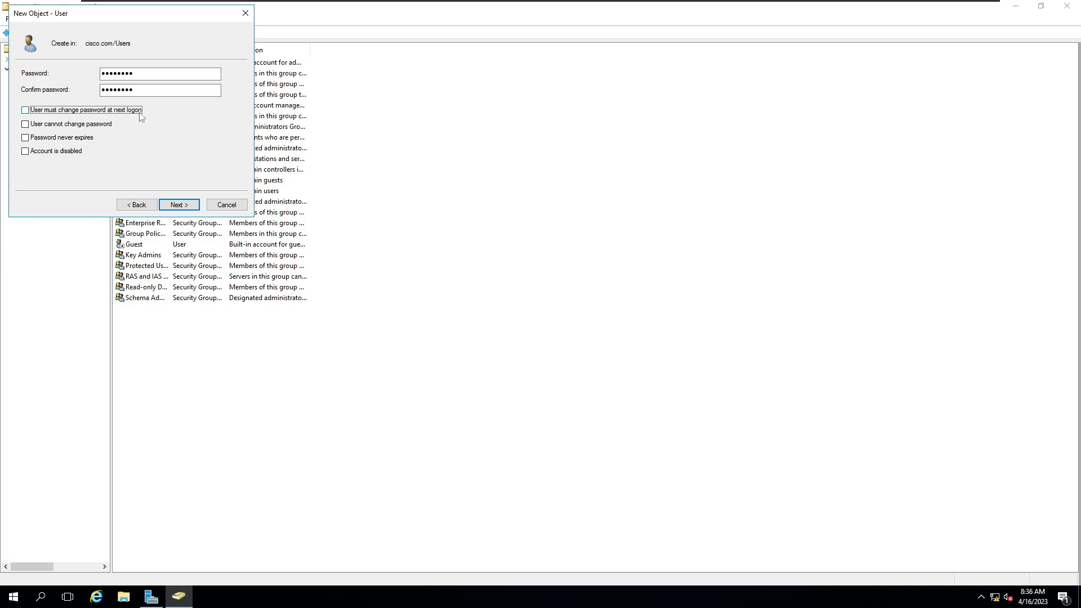
click(178, 205)
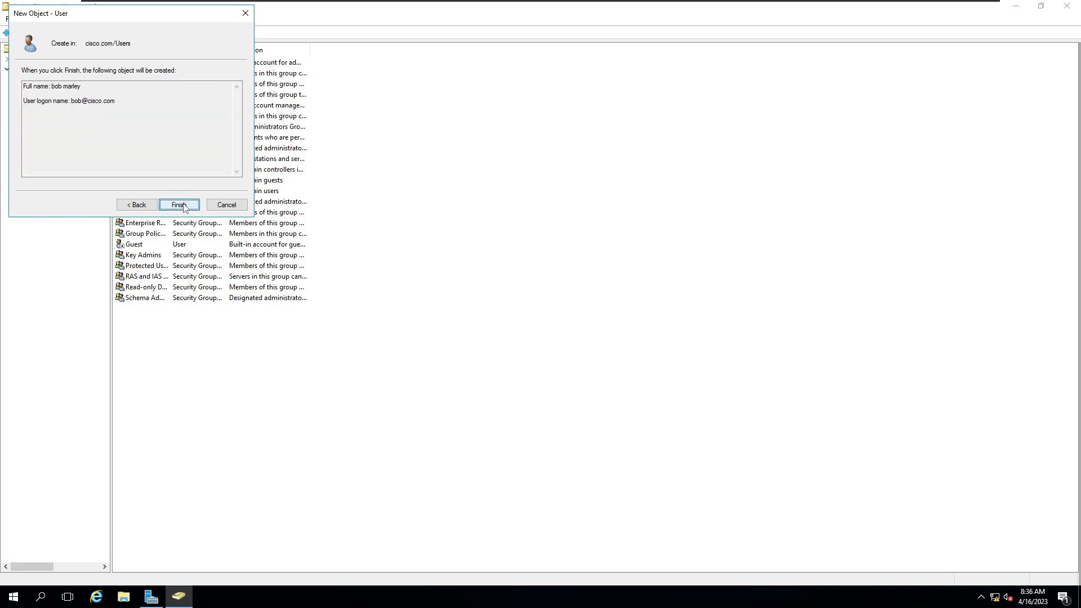
click(183, 206)
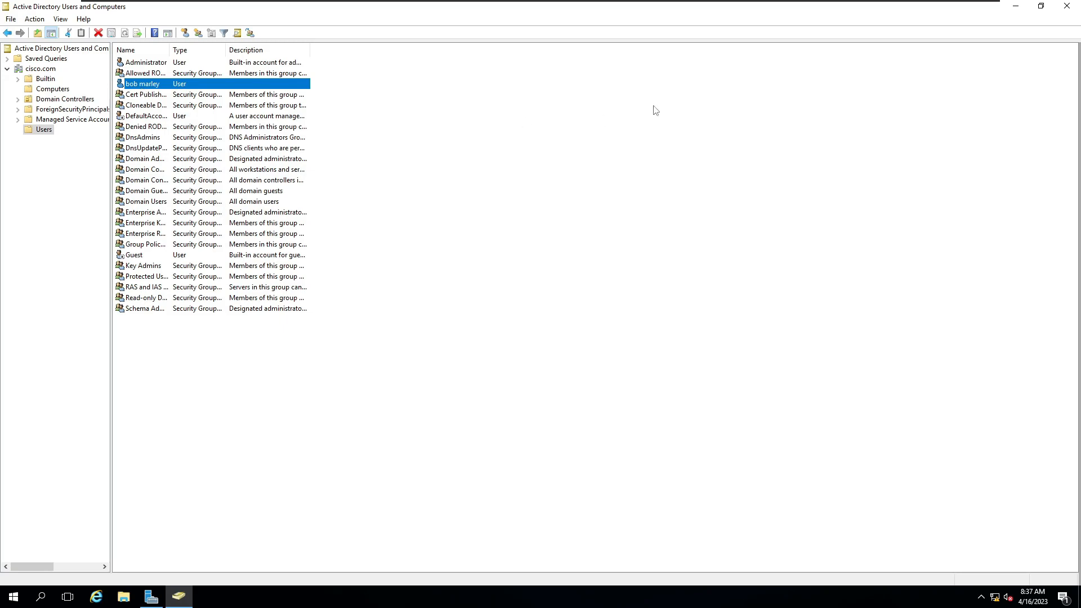
Step: Open DNS Manager from Server Manager and display the records of the cisco.com forward lookup zone
click(1011, 10)
click(995, 33)
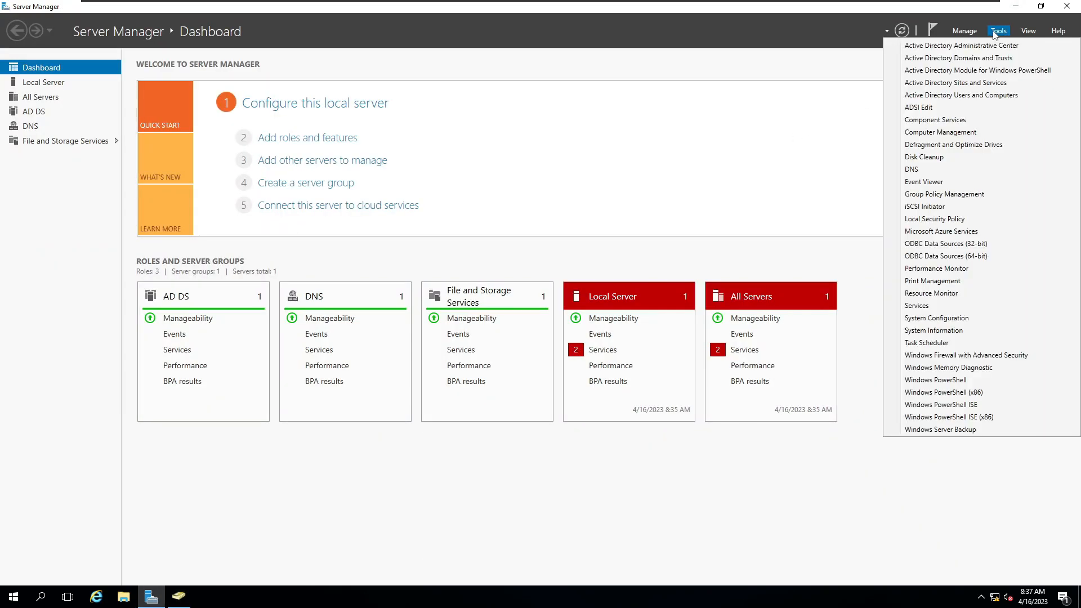
click(920, 171)
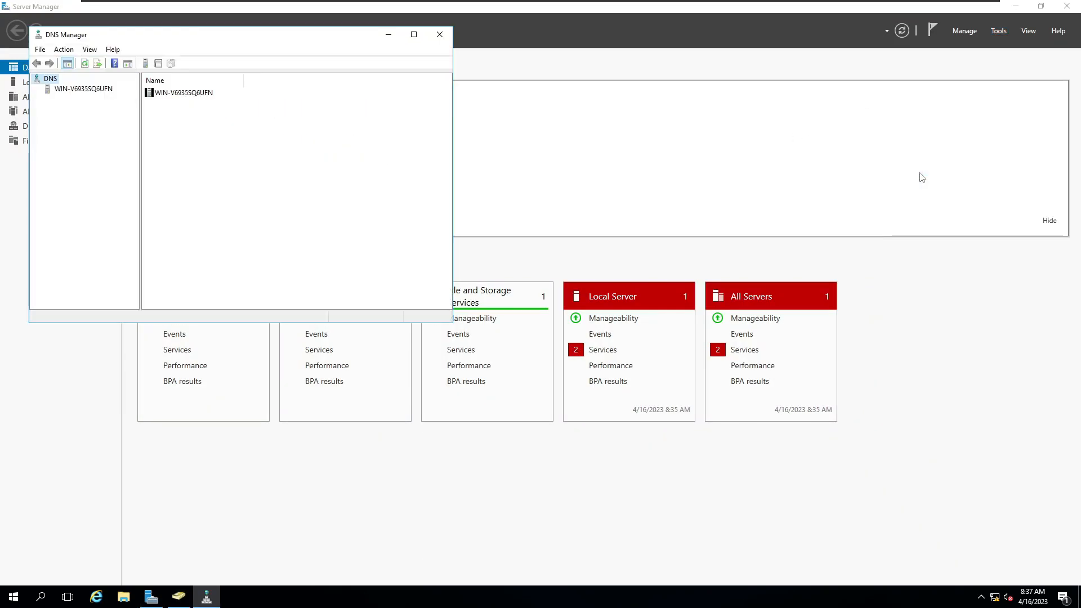
double_click(64, 90)
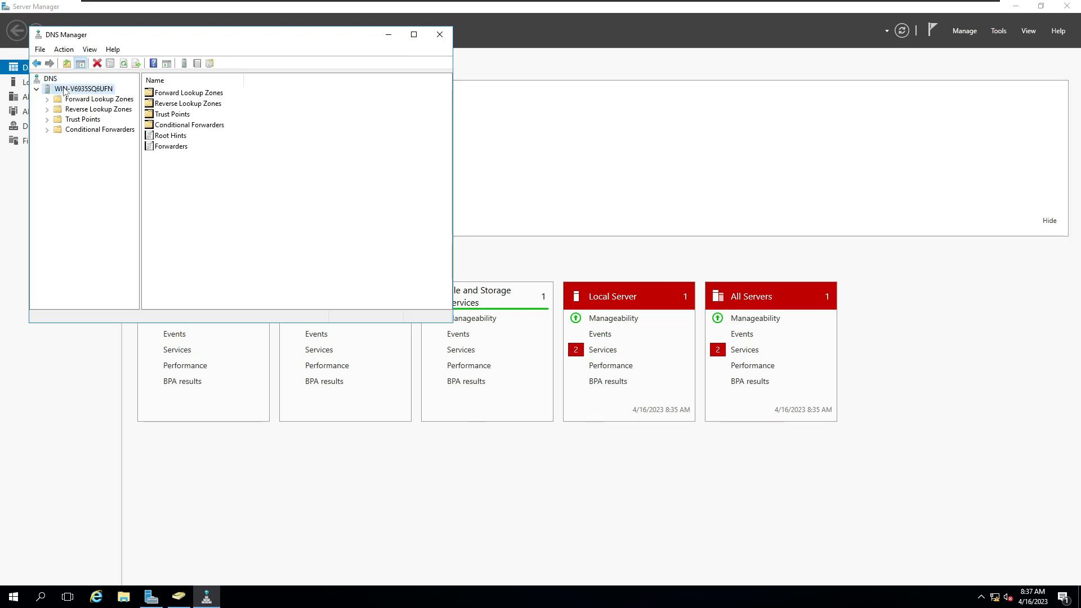
double_click(92, 99)
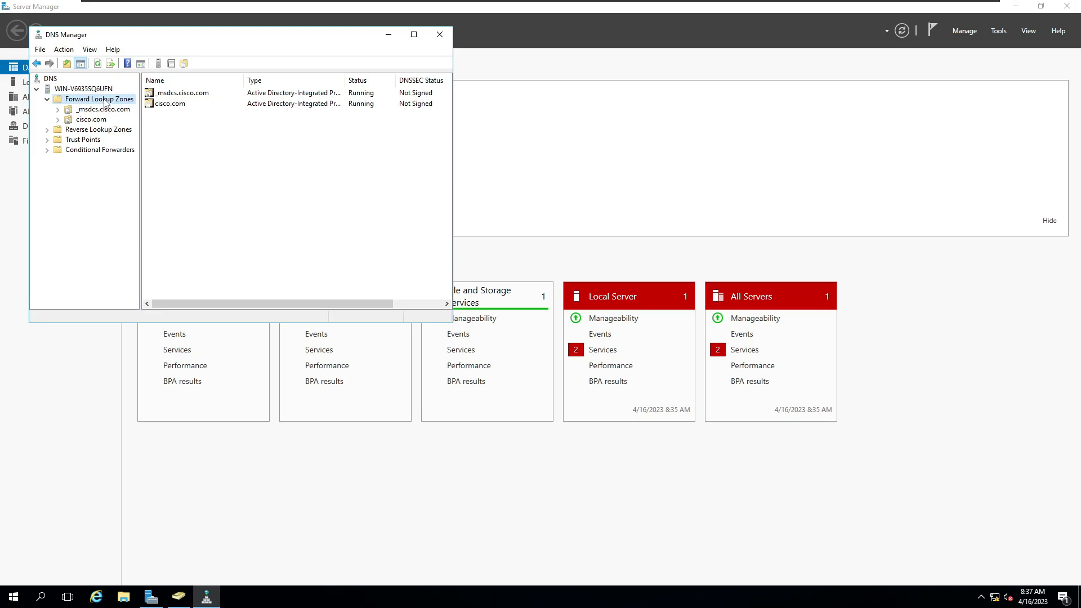
click(92, 119)
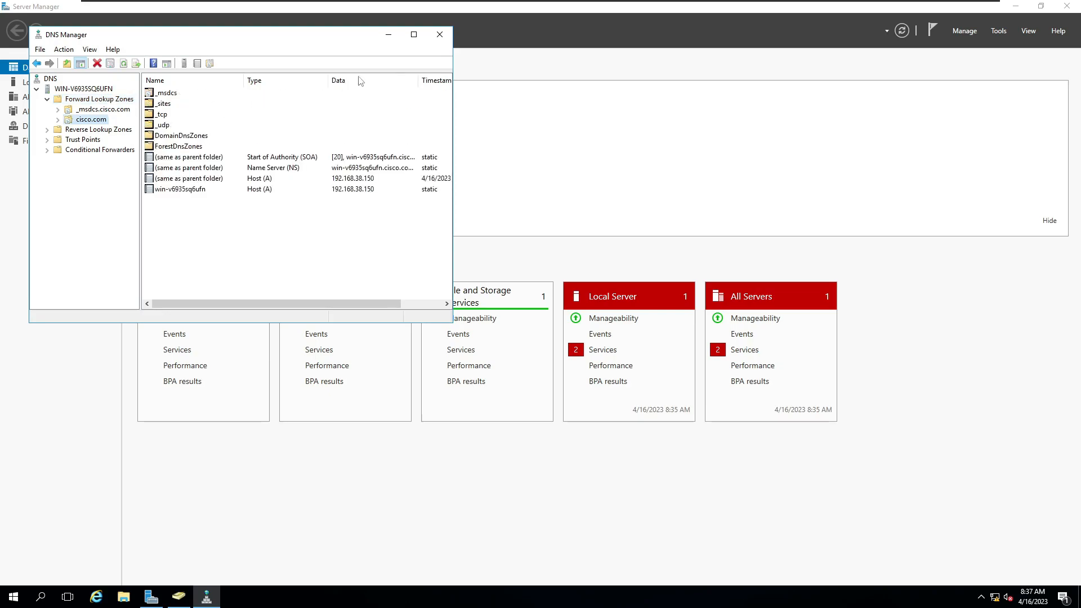
click(413, 36)
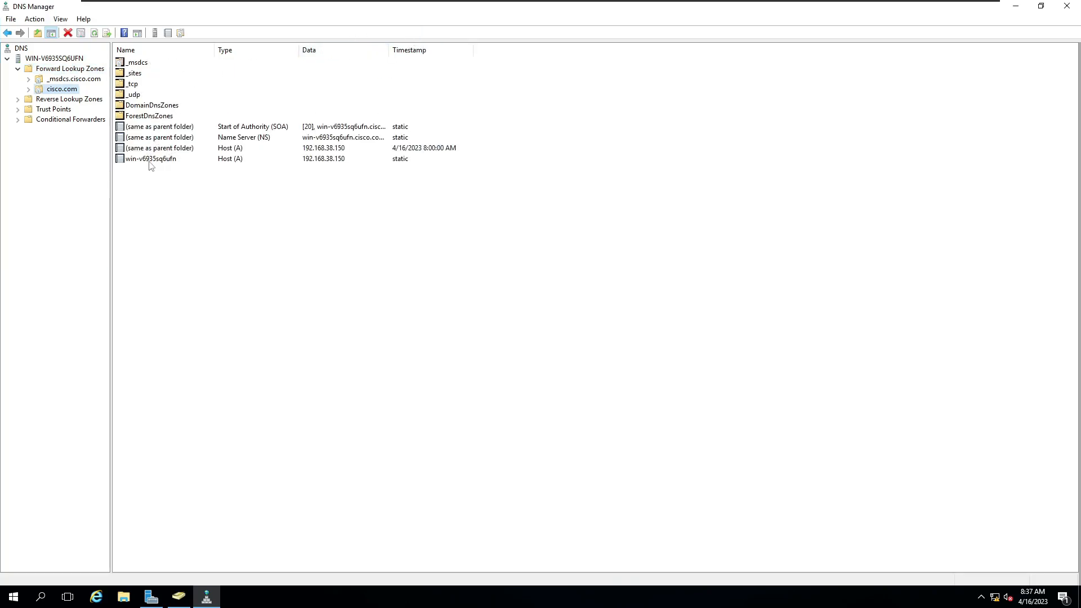
click(180, 160)
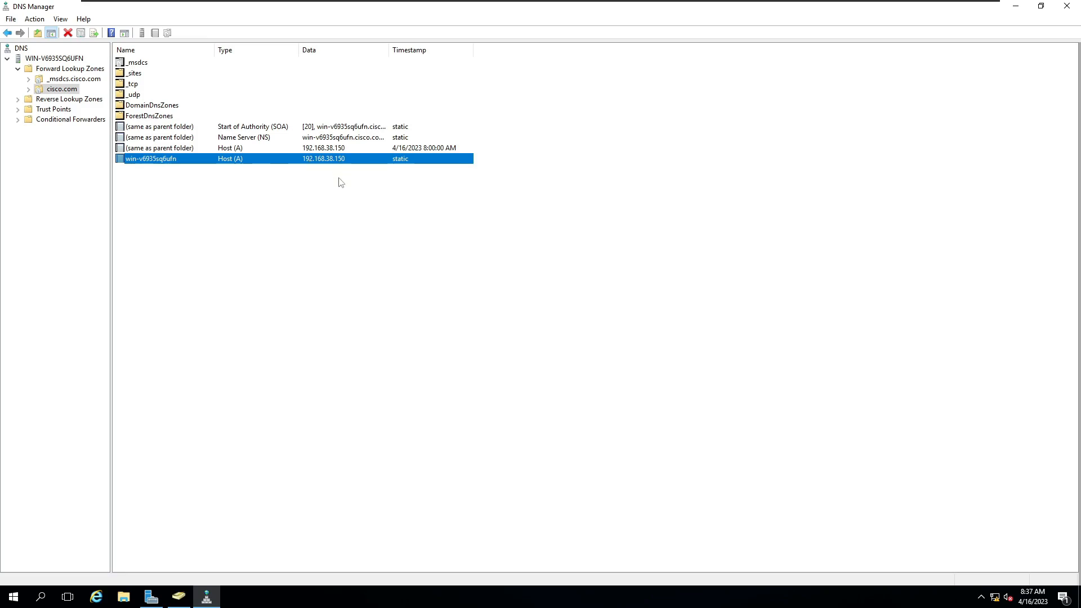
click(367, 207)
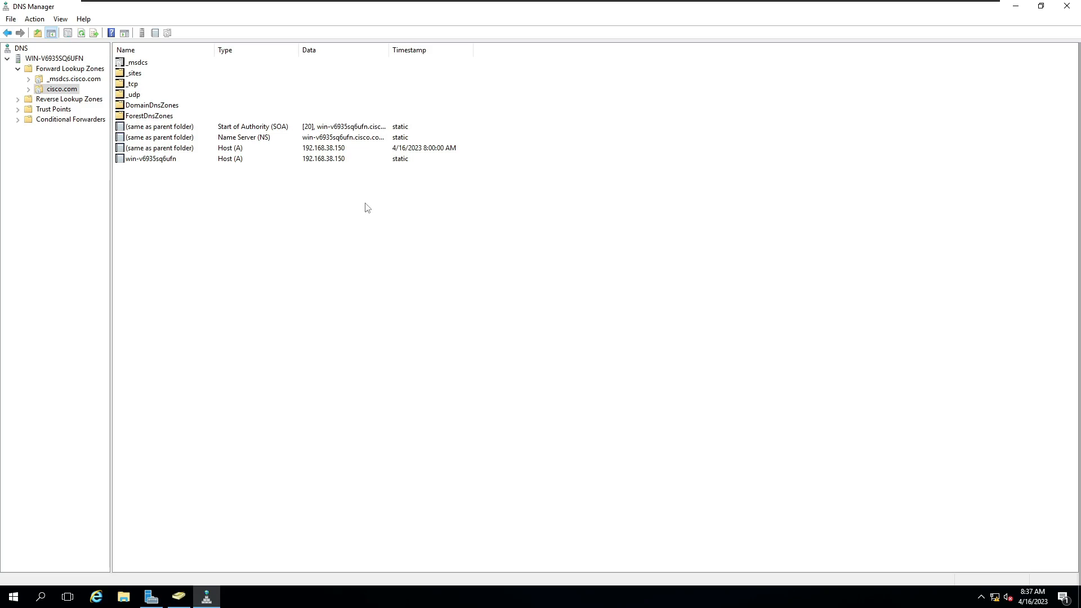
Step: Add a host (A) record named ise2 with IP address 192.168.38.111 to the cisco.com zone, and minimize the open windows
right_click(368, 193)
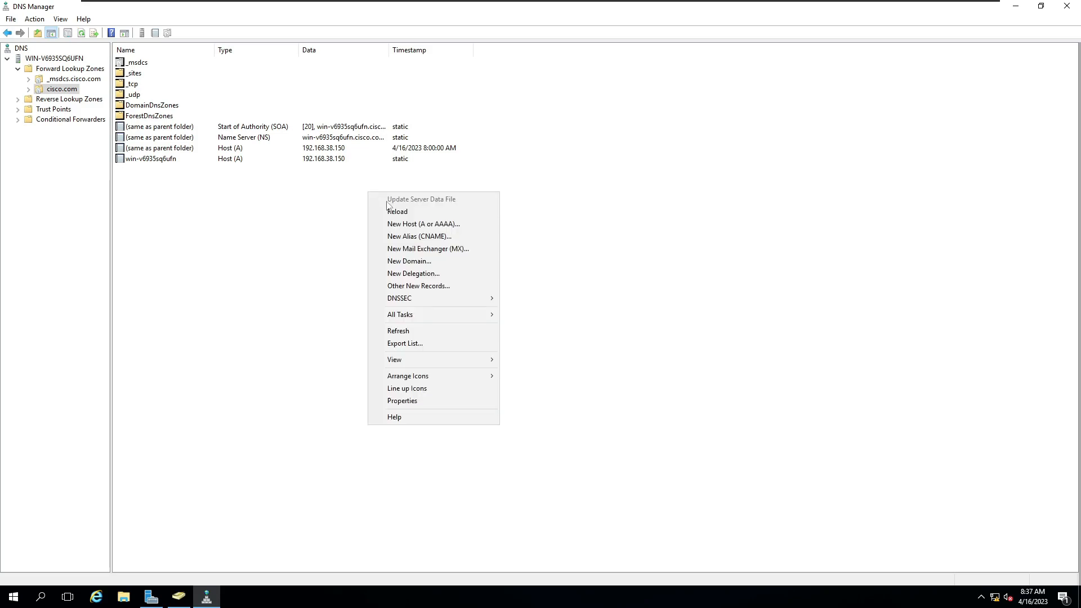
click(446, 224)
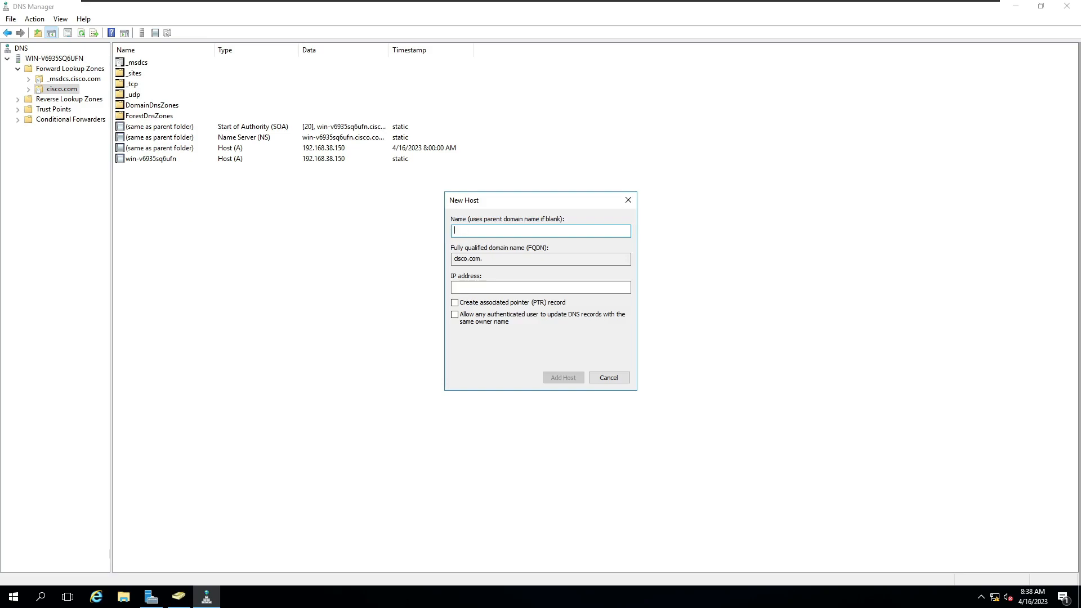
text(ise2)
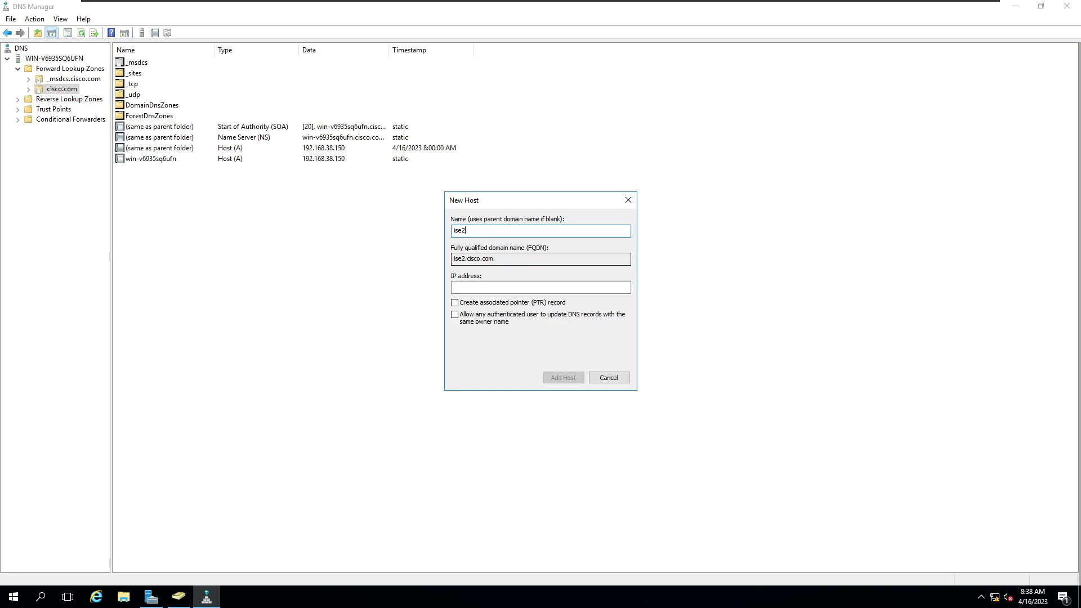
click(485, 287)
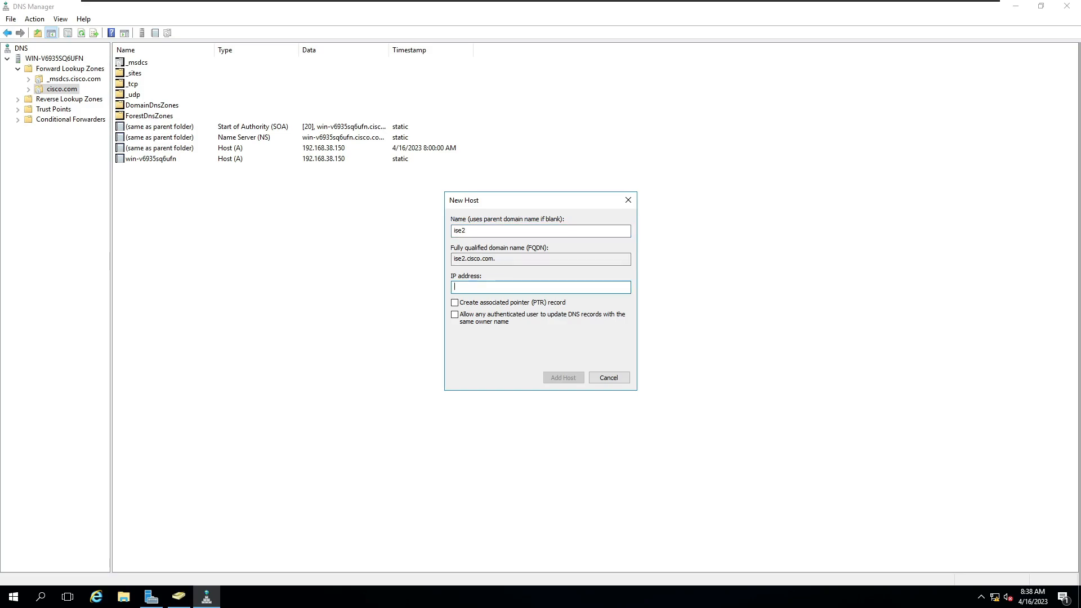
text(192.168.38.111)
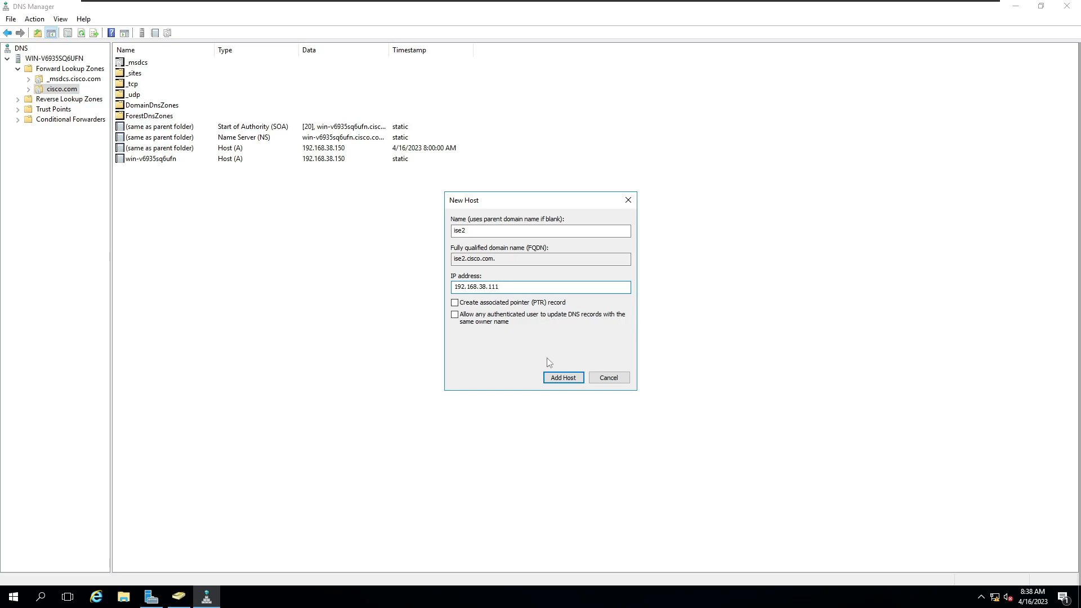
click(562, 378)
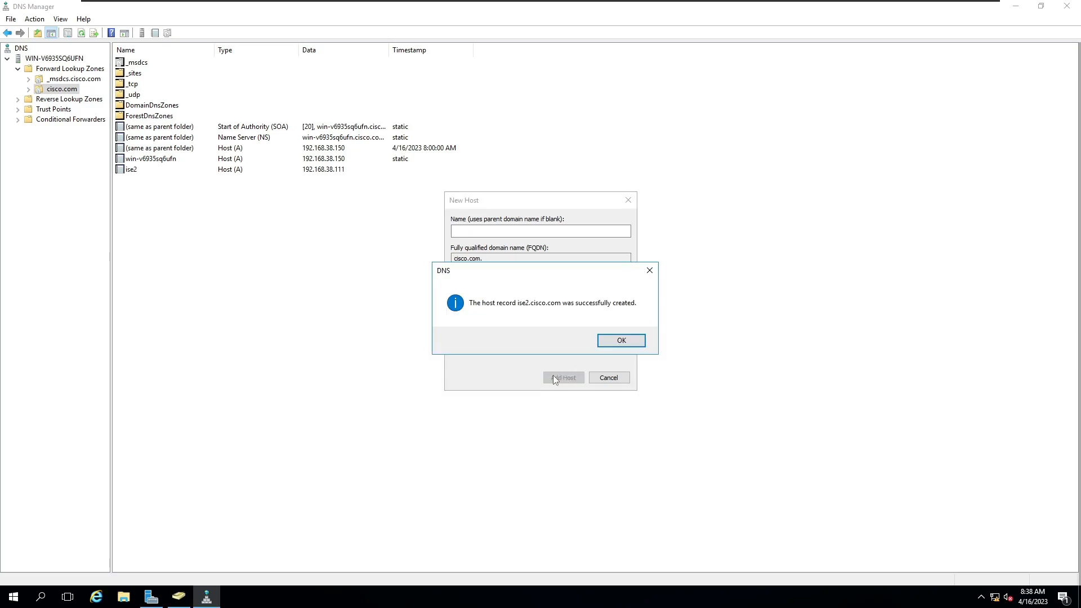
click(620, 340)
click(608, 378)
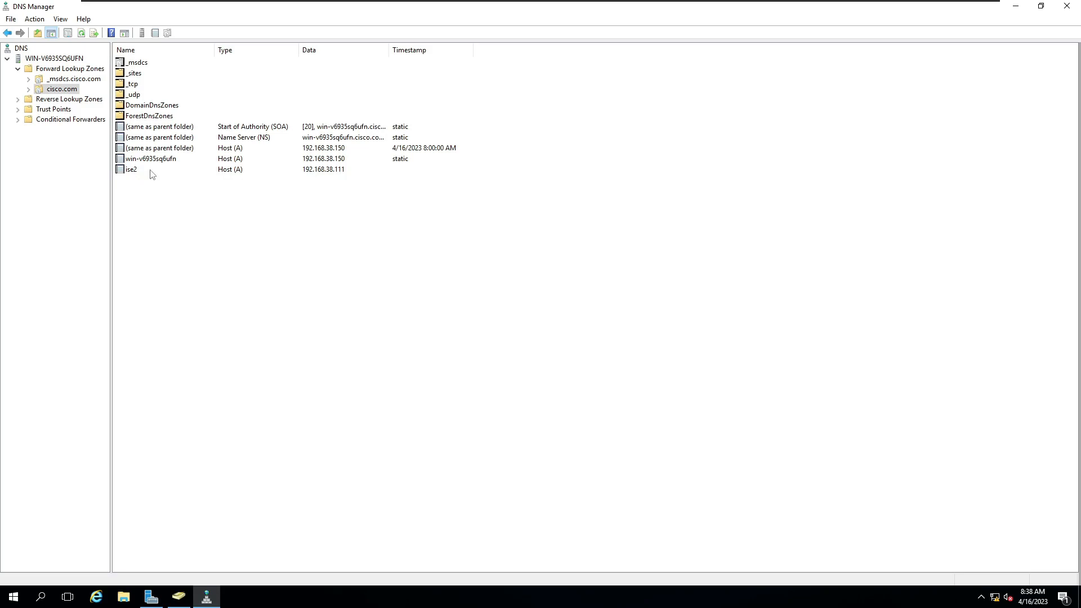
click(1017, 7)
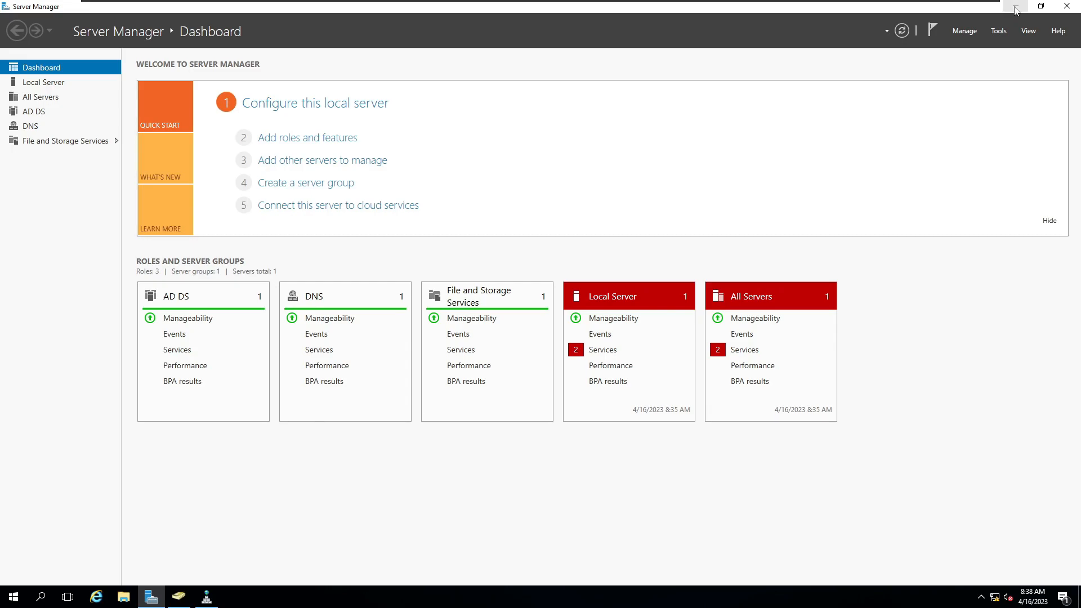
click(1015, 8)
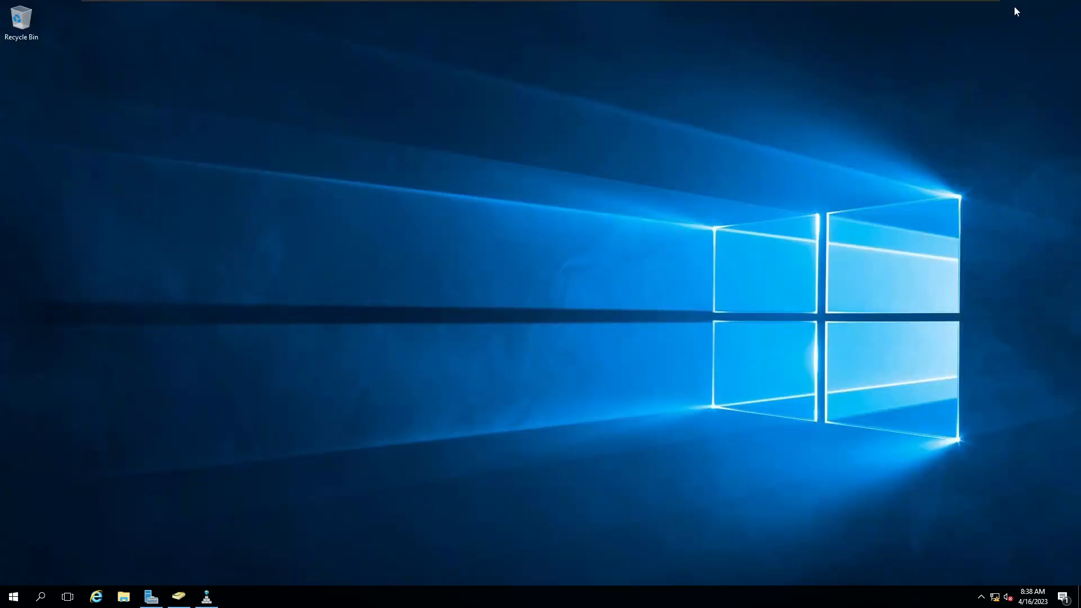